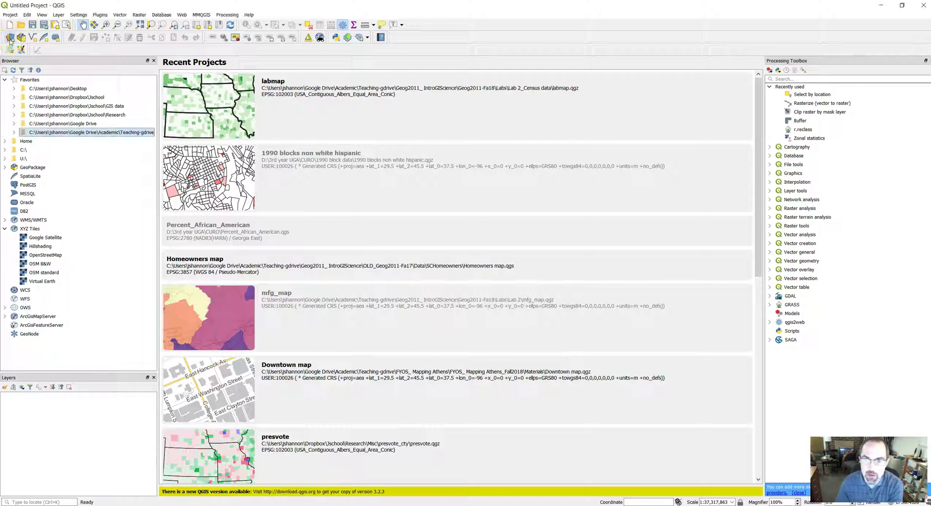
# Step: Add the output_dem.tif elevation raster to the map as a layer
pyautogui.click(10, 39)
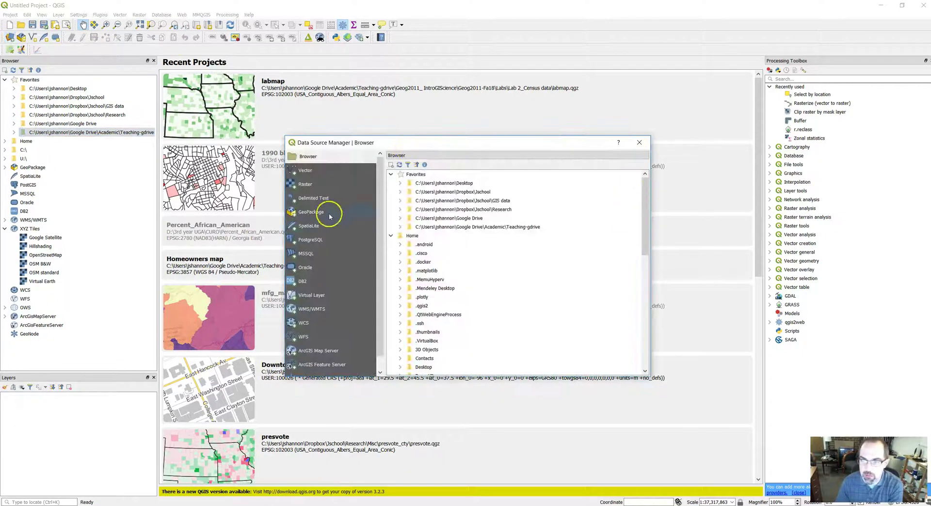
pyautogui.click(328, 187)
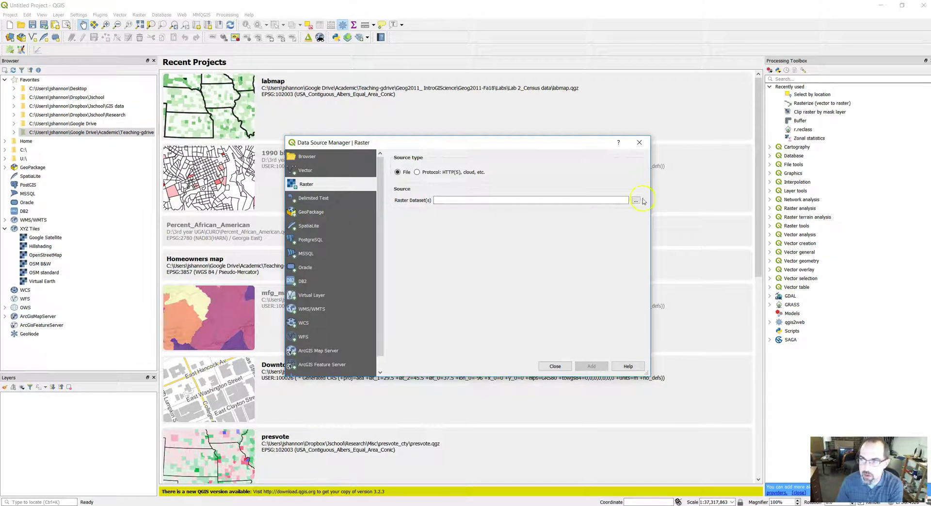
pyautogui.click(636, 200)
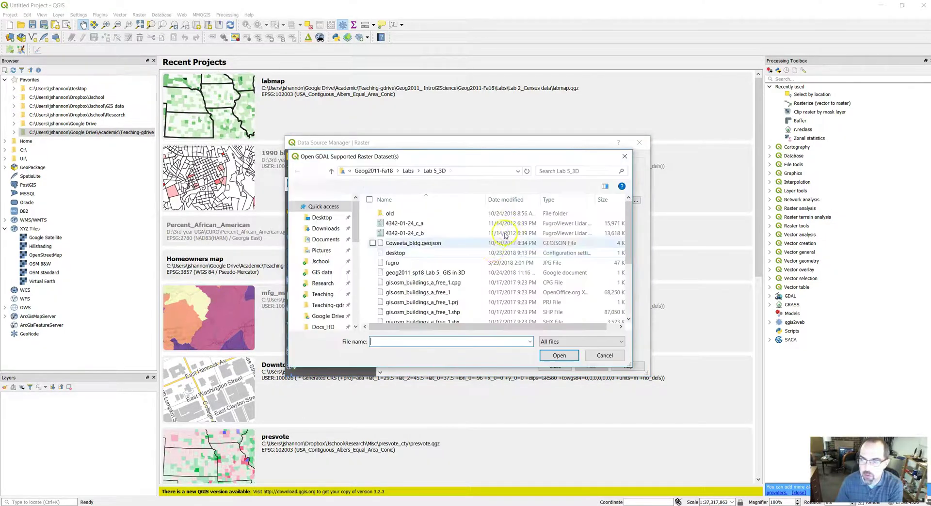
pyautogui.scroll(-1, 475, 280)
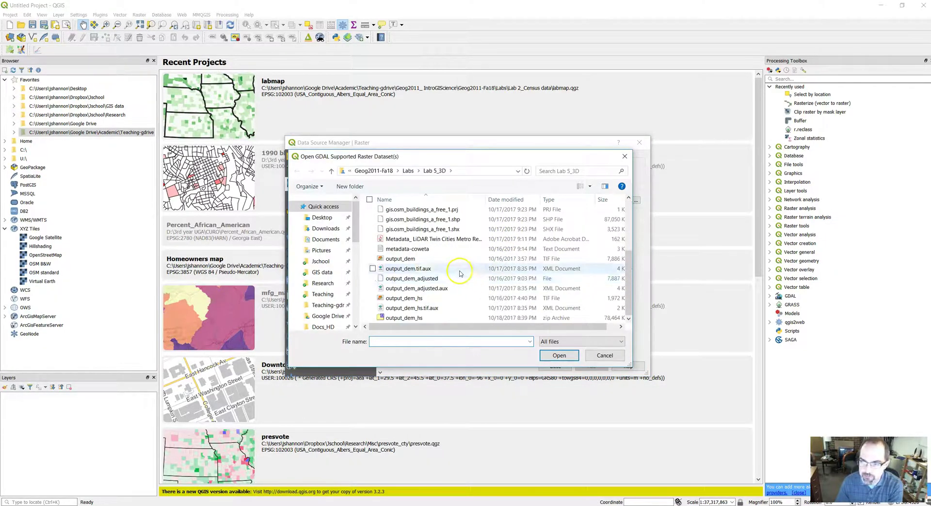
pyautogui.doubleClick(399, 259)
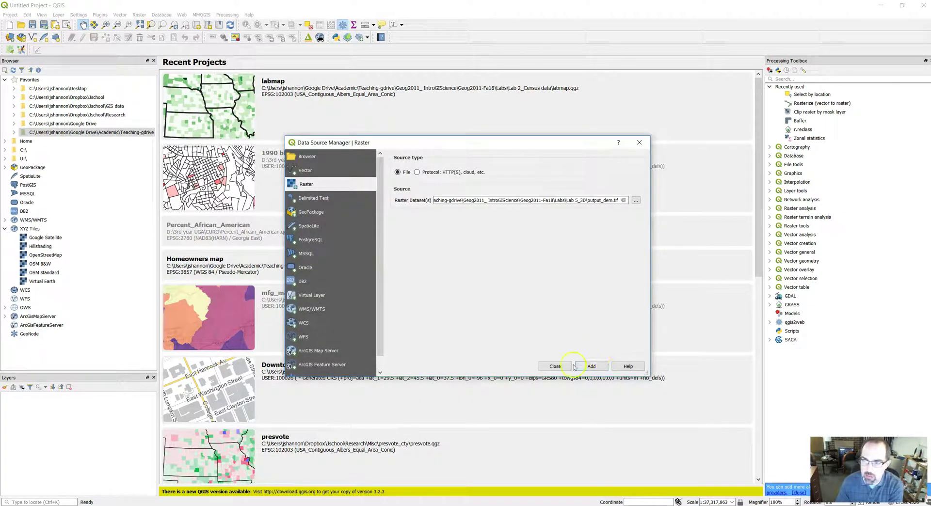
pyautogui.click(591, 367)
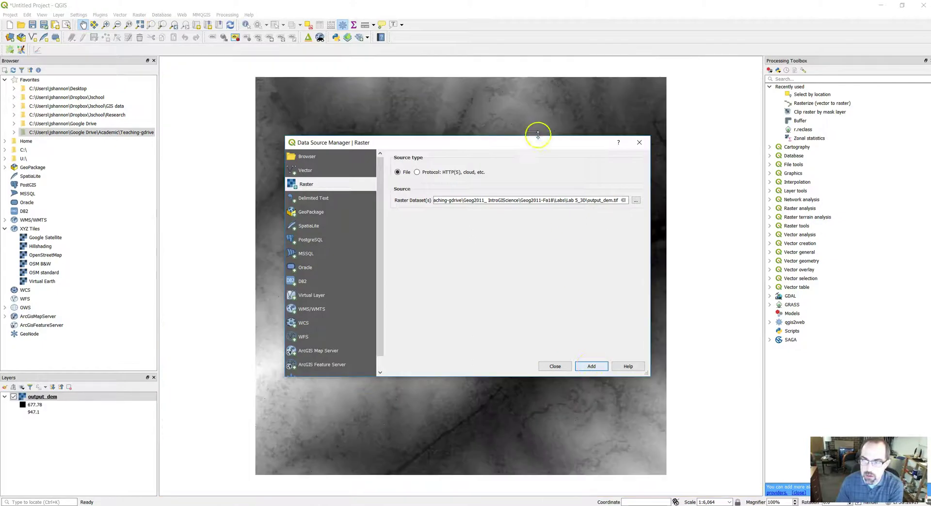
# Step: Add the output_dem_hs.tif hillshade raster as a second layer
pyautogui.moveTo(527, 148); pyautogui.dragTo(497, 306)
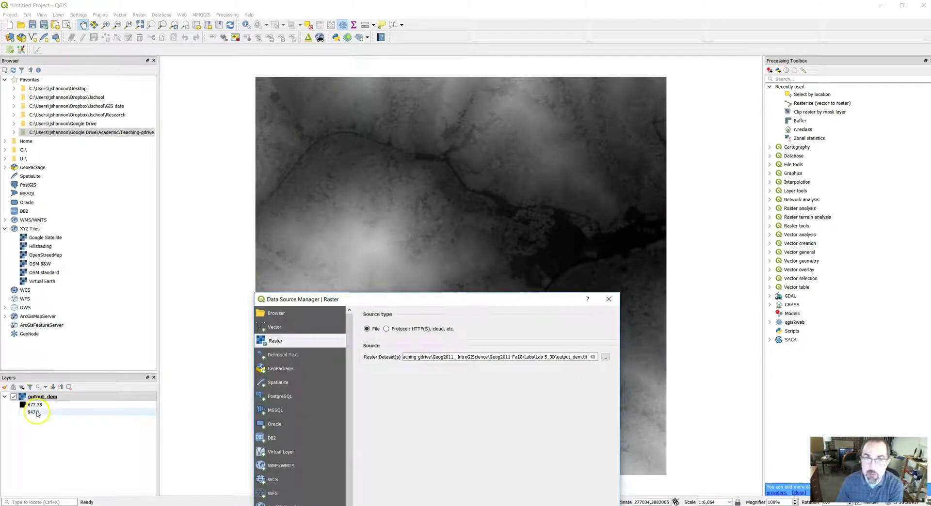
pyautogui.moveTo(478, 306); pyautogui.dragTo(501, 111)
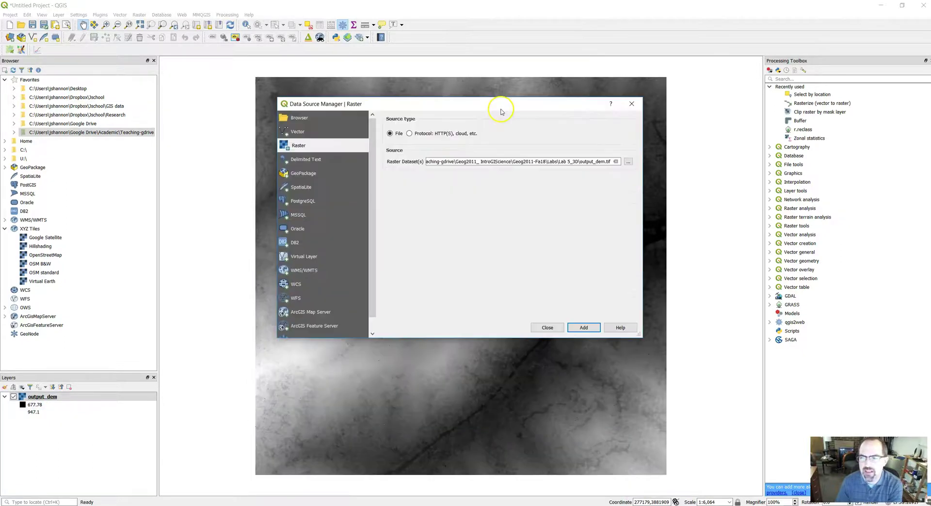
pyautogui.click(628, 162)
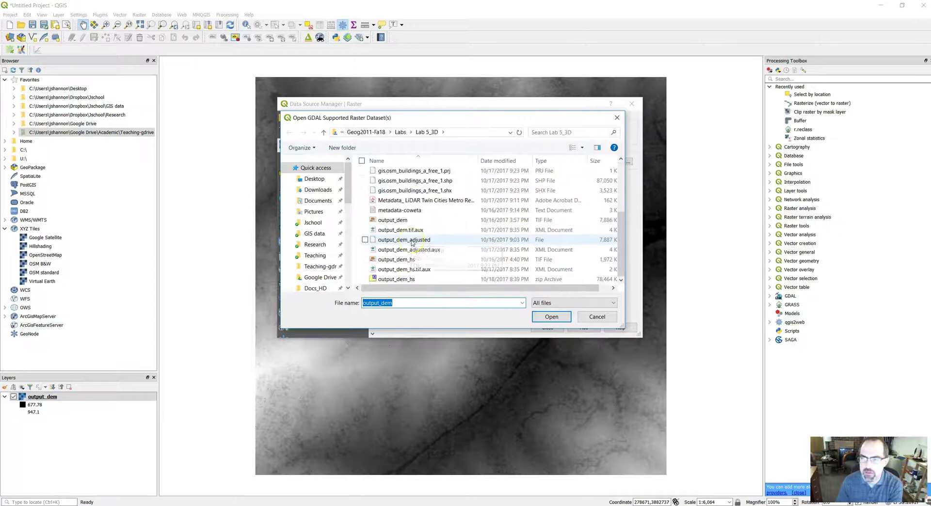
pyautogui.press('Return')
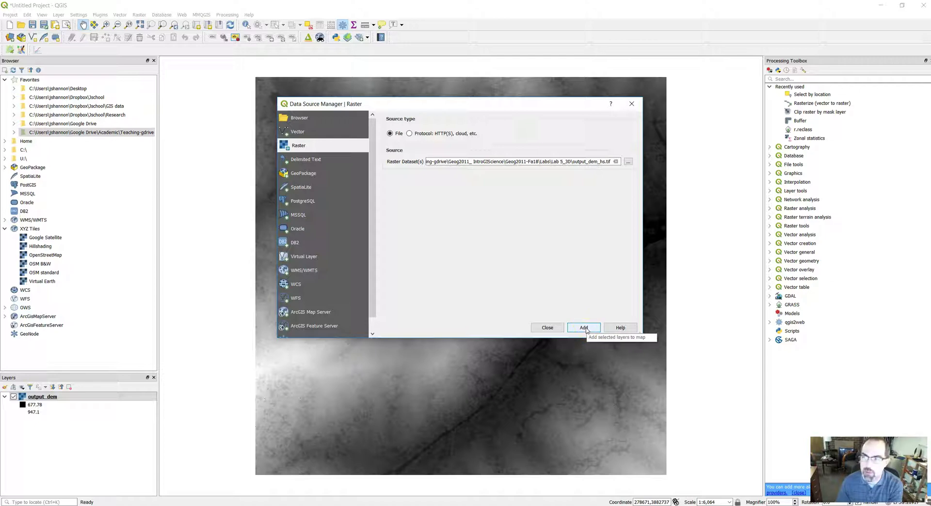
pyautogui.click(584, 328)
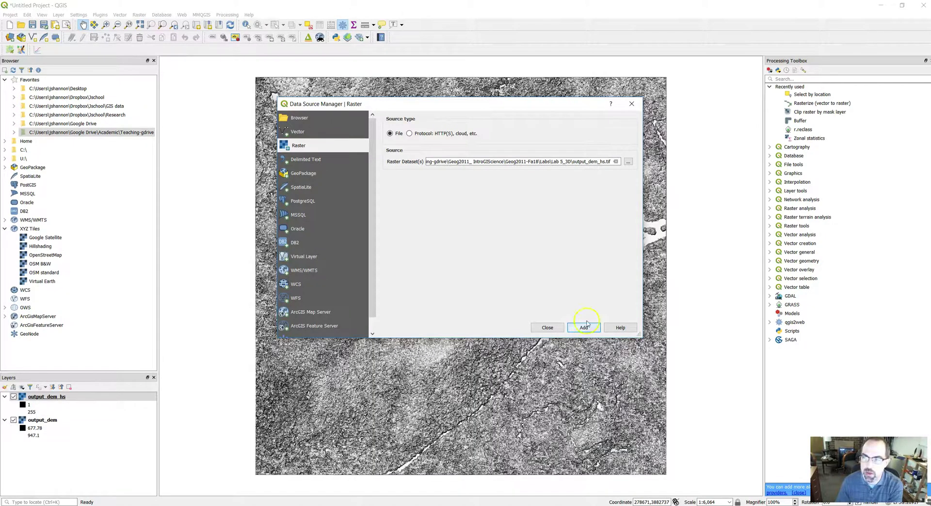
pyautogui.moveTo(595, 107); pyautogui.dragTo(591, 154)
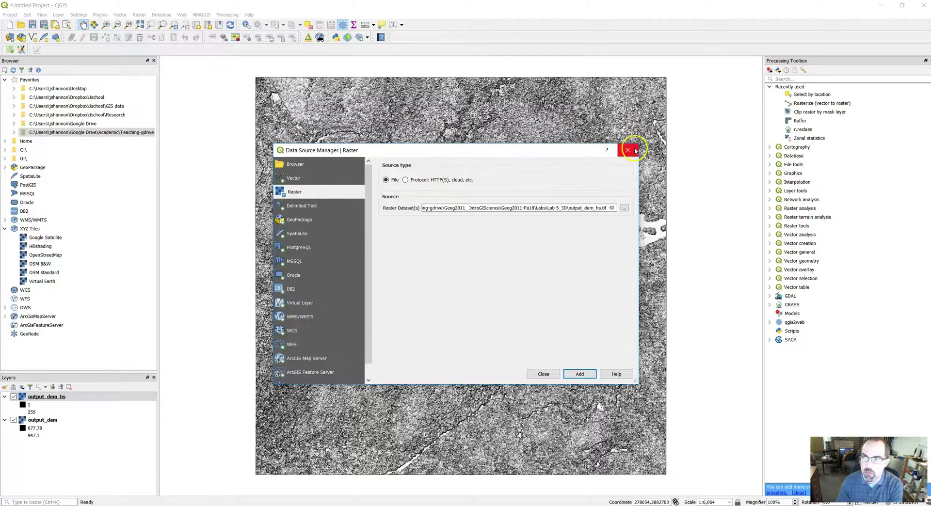
# Step: Close the data source dialog and set output_dem_hs global opacity to about 48%
pyautogui.click(627, 151)
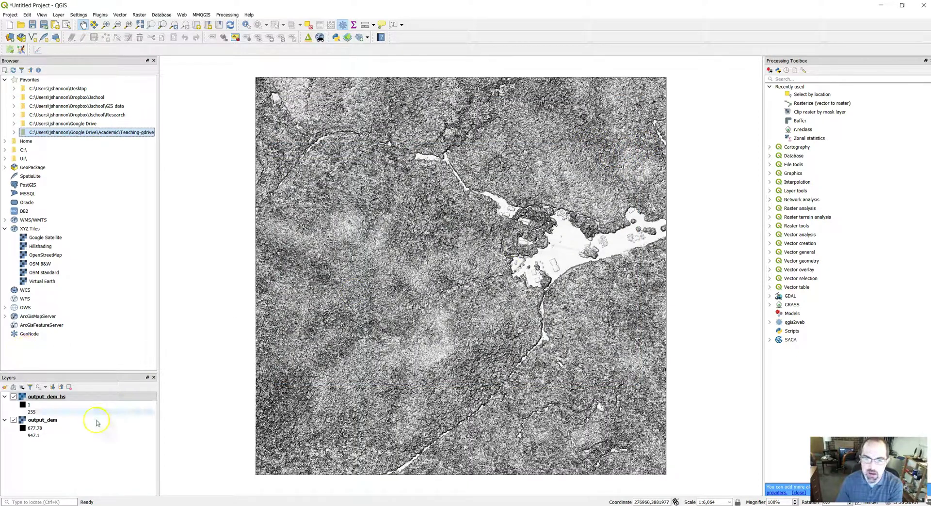
pyautogui.click(50, 400)
pyautogui.rightClick(50, 401)
pyautogui.press('Escape')
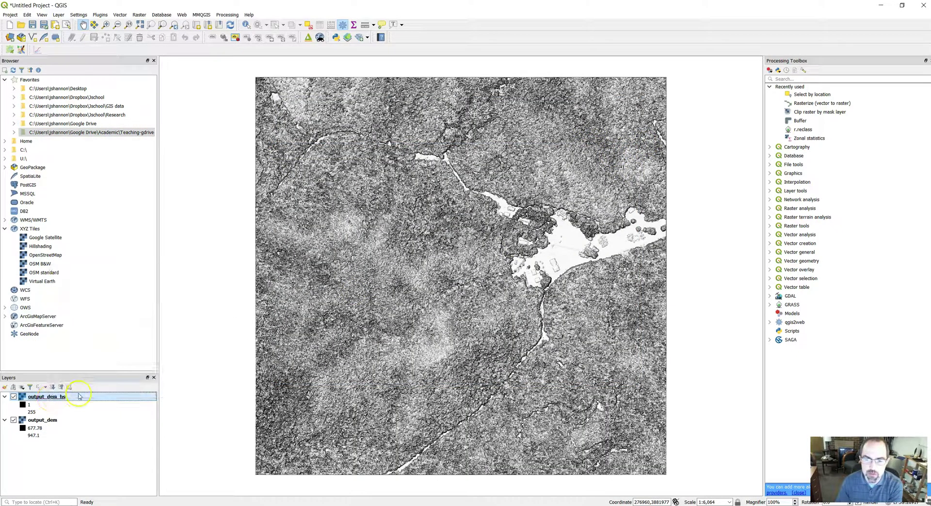
pyautogui.click(218, 339)
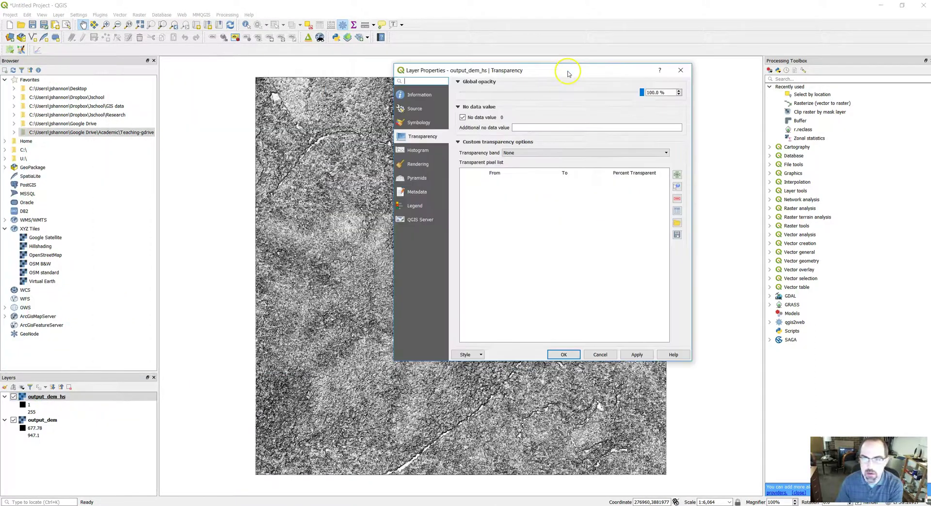
pyautogui.moveTo(561, 73); pyautogui.dragTo(538, 123)
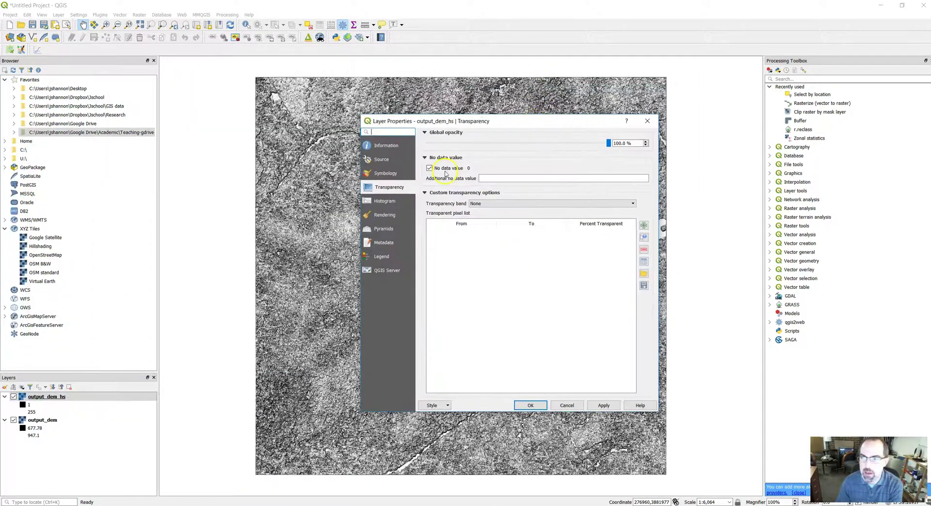
pyautogui.click(386, 173)
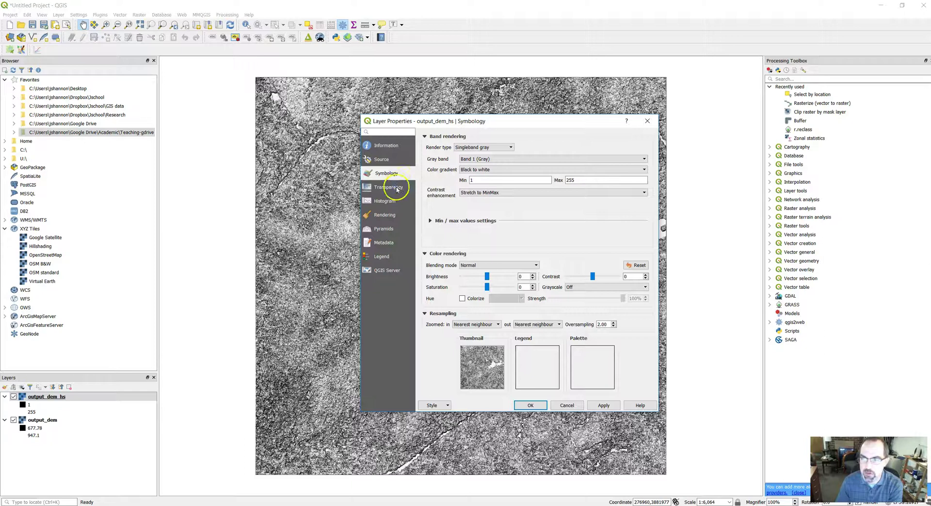
pyautogui.click(388, 187)
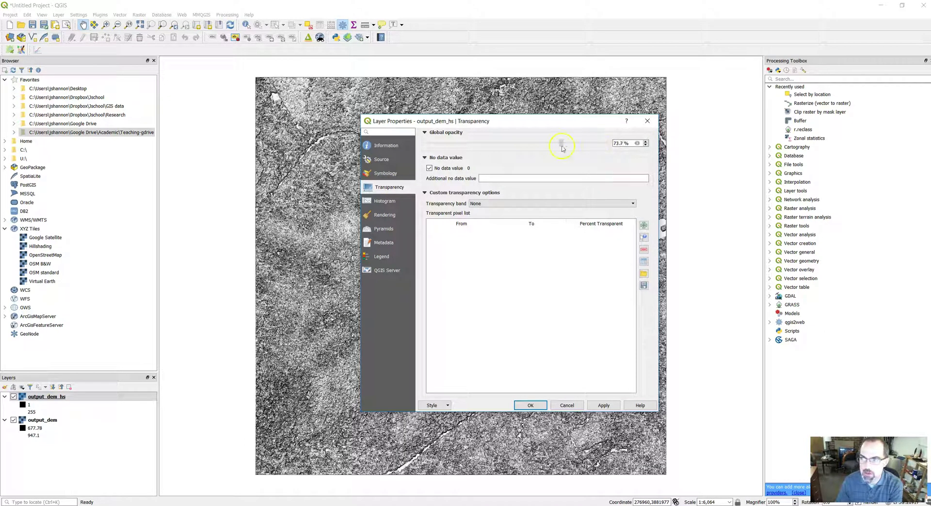
pyautogui.click(530, 405)
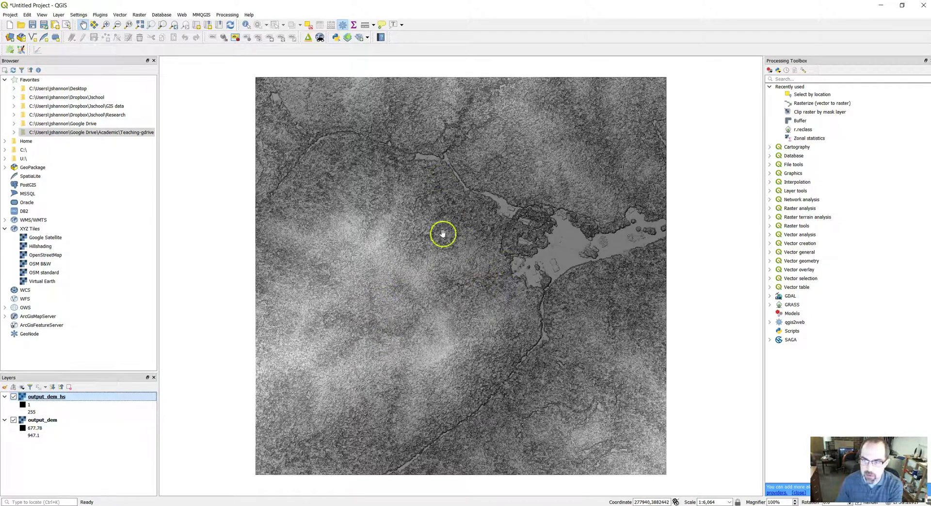
# Step: Render output_dem as singleband pseudocolor with the Viridis ramp and apply it
pyautogui.rightClick(49, 423)
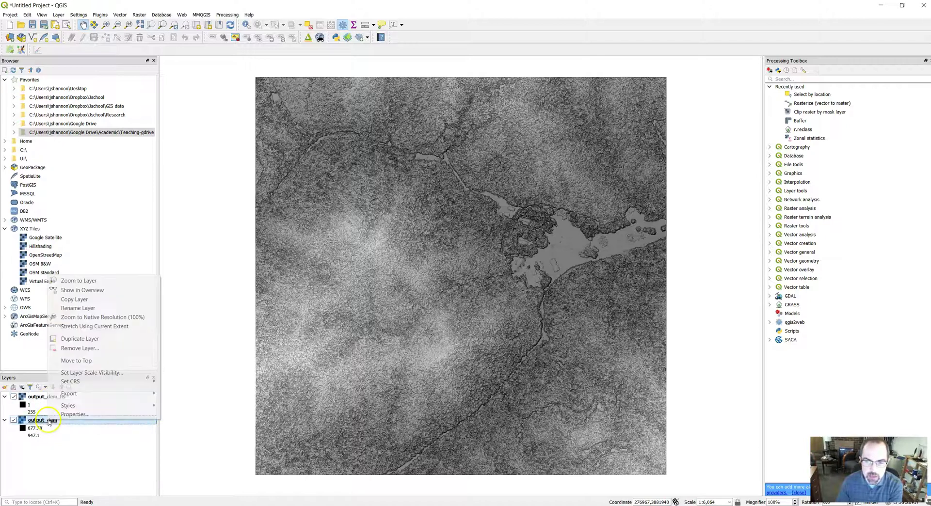
pyautogui.click(73, 415)
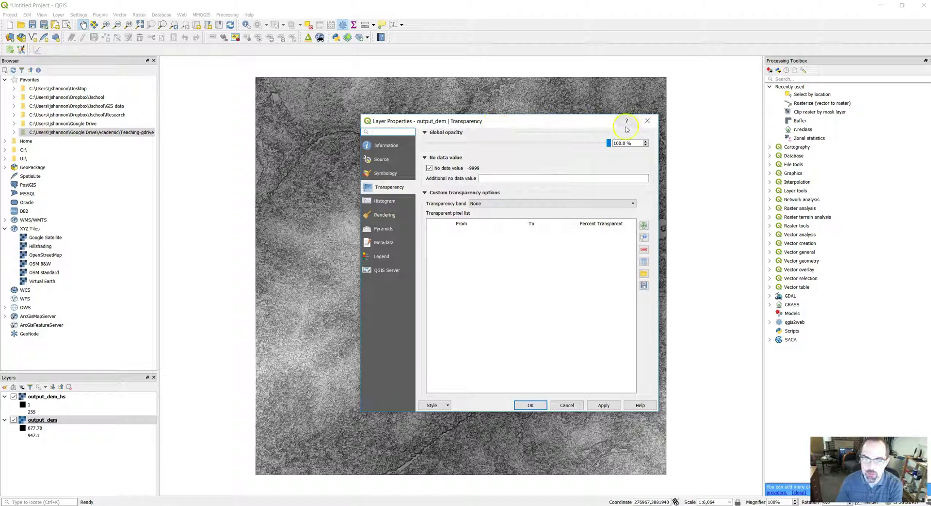
pyautogui.click(391, 172)
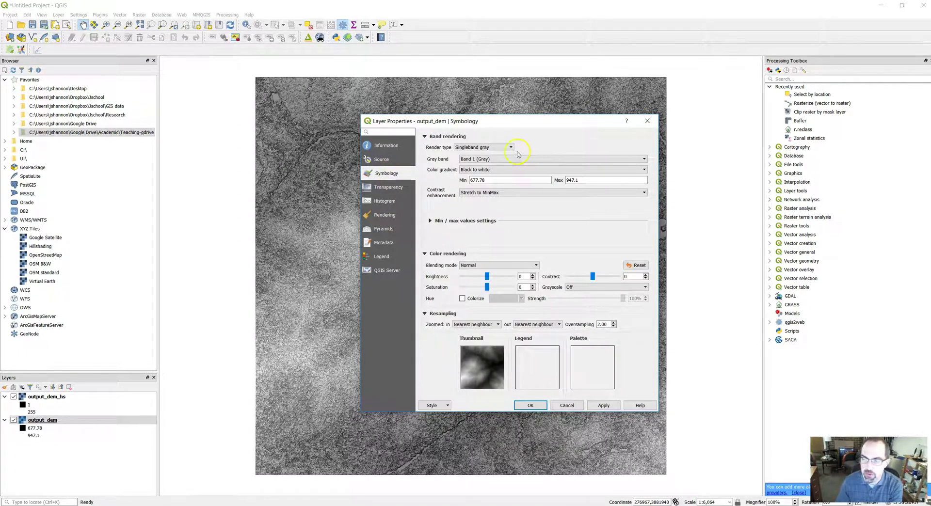
pyautogui.click(491, 148)
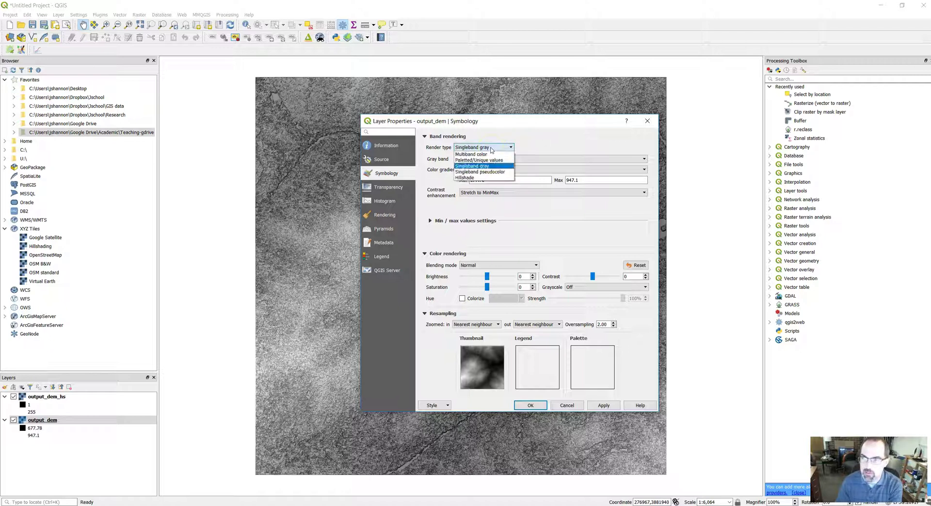
pyautogui.click(490, 172)
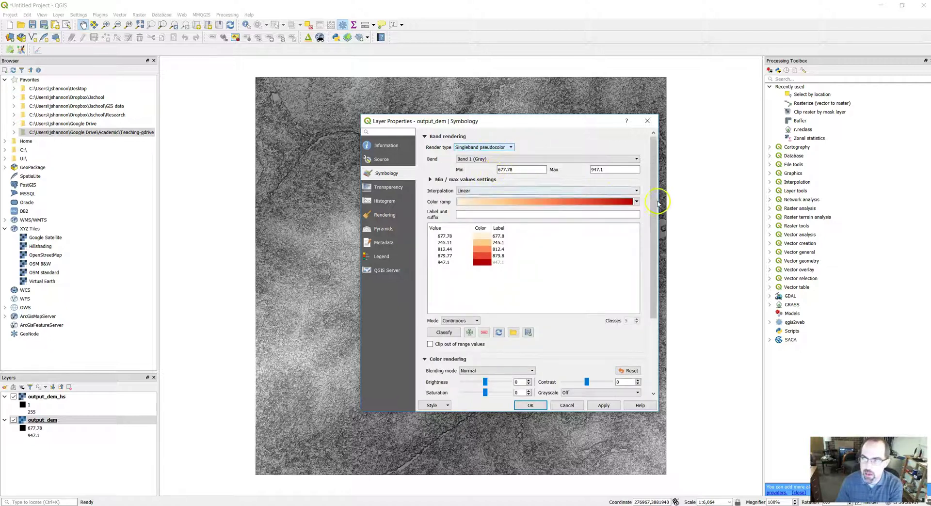
pyautogui.click(637, 202)
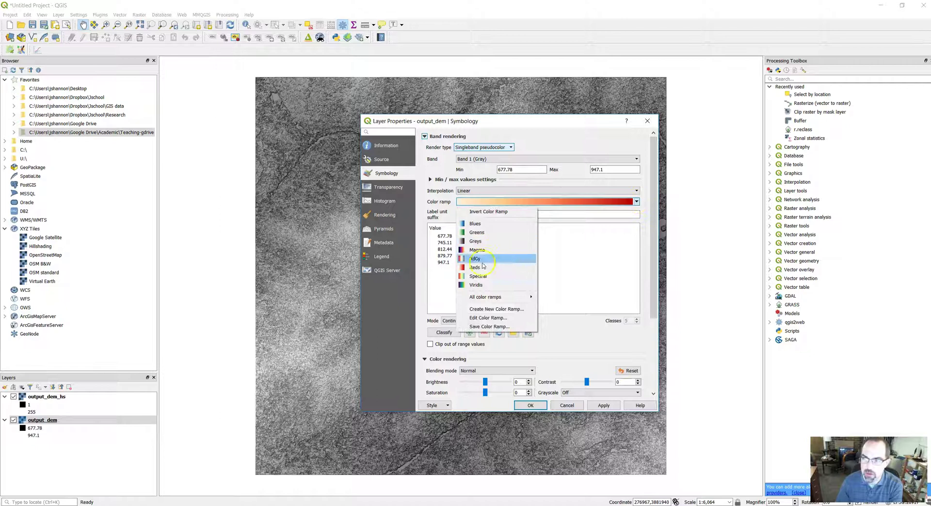
pyautogui.click(475, 285)
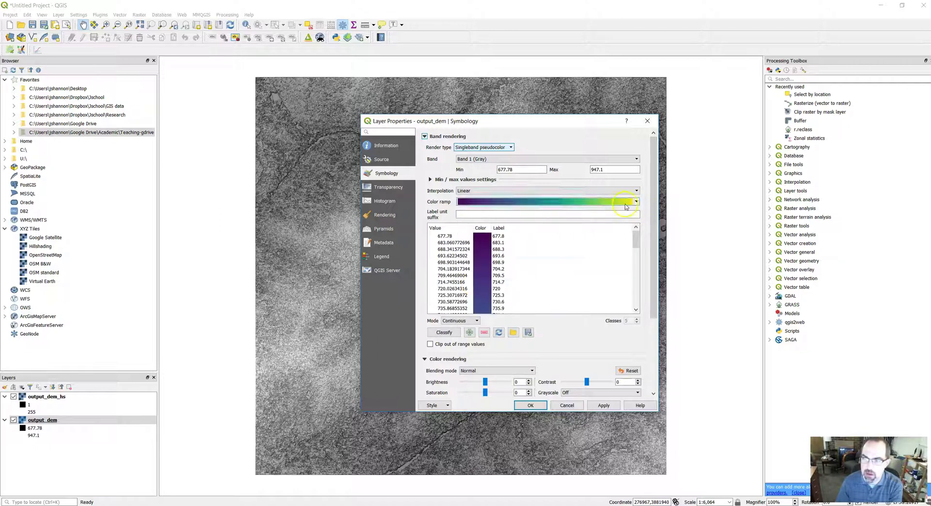
pyautogui.click(612, 409)
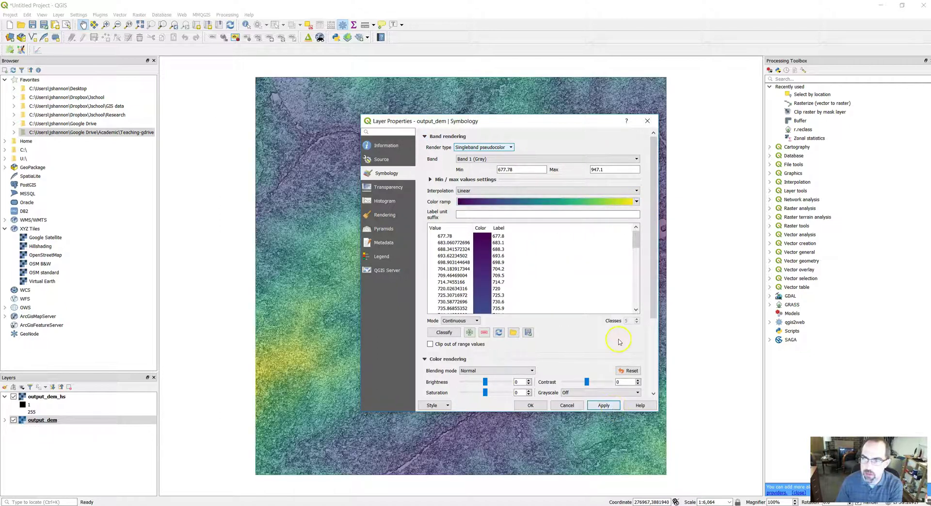
# Step: Switch the output_dem colour ramp to Magma, apply it, and close the properties
pyautogui.click(633, 199)
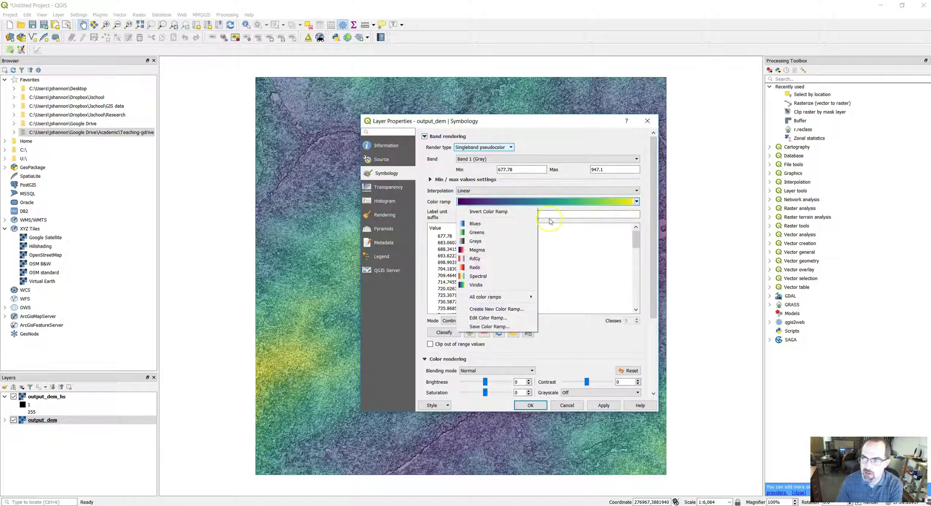
pyautogui.click(491, 253)
pyautogui.click(605, 406)
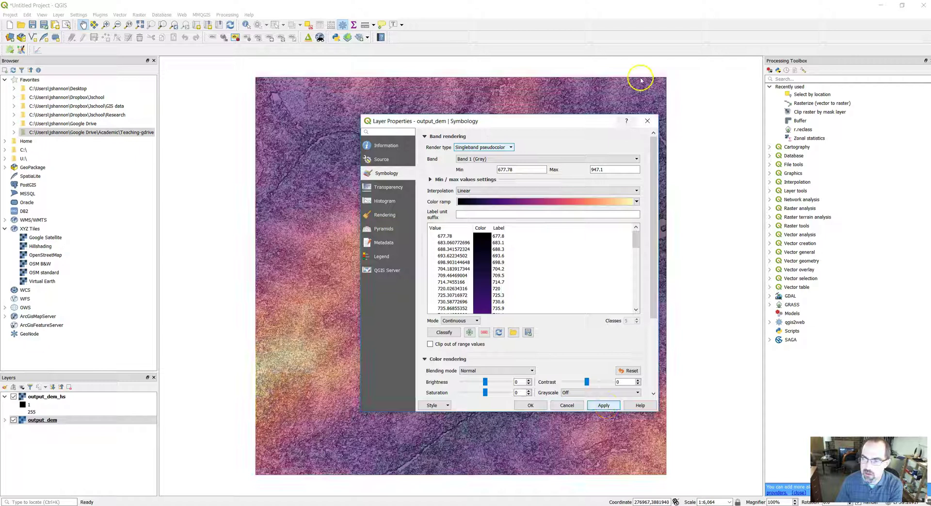
pyautogui.click(647, 122)
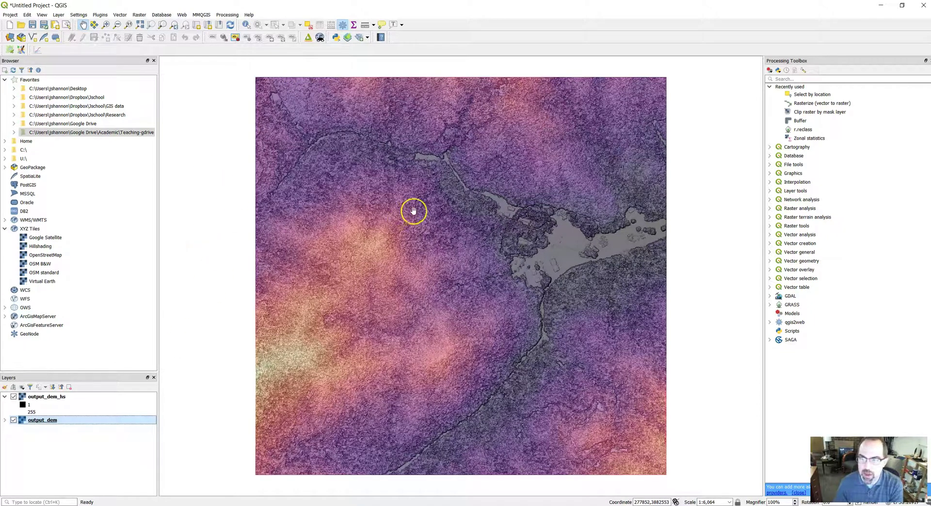
# Step: Open a new 3D map view, then move and enlarge its window over the map
pyautogui.click(57, 15)
pyautogui.moveTo(44, 16)
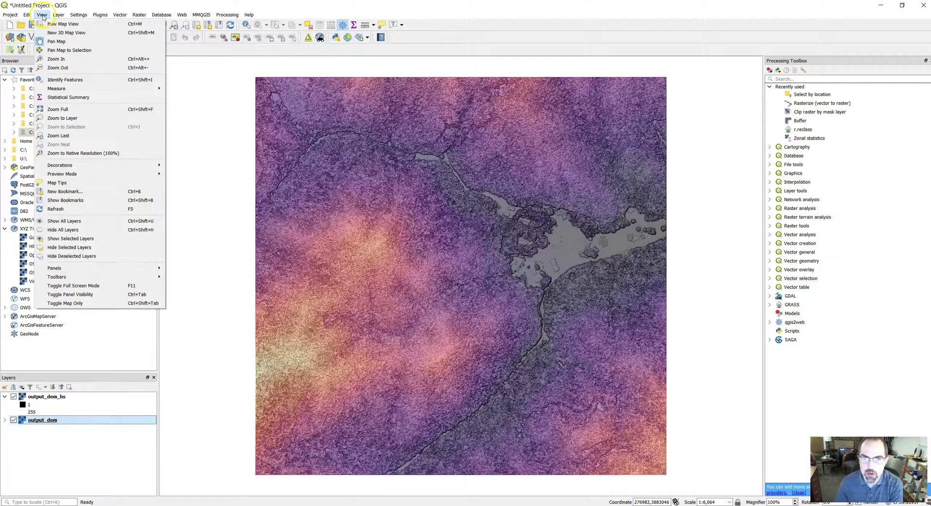
pyautogui.click(56, 33)
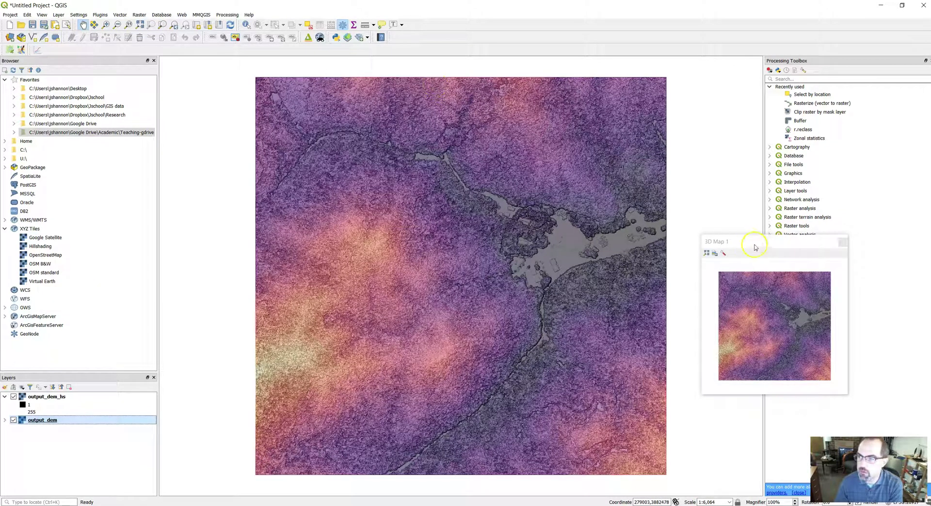
pyautogui.click(755, 243)
pyautogui.moveTo(755, 243); pyautogui.dragTo(501, 199)
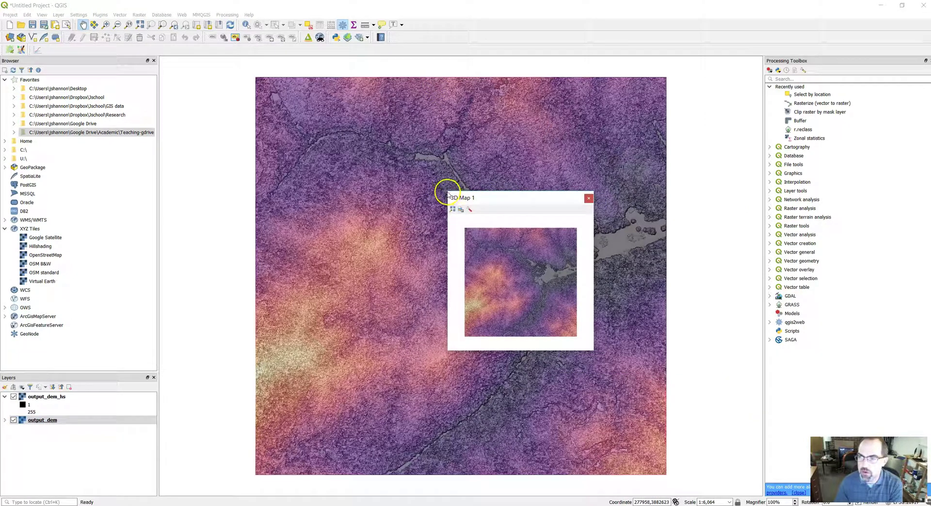
pyautogui.moveTo(446, 190); pyautogui.dragTo(19, 2)
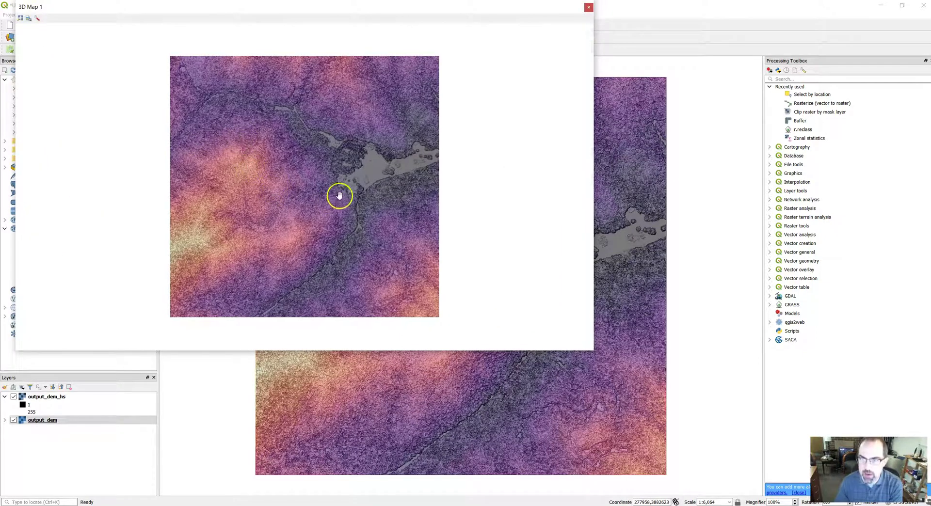
pyautogui.moveTo(338, 195); pyautogui.dragTo(289, 182)
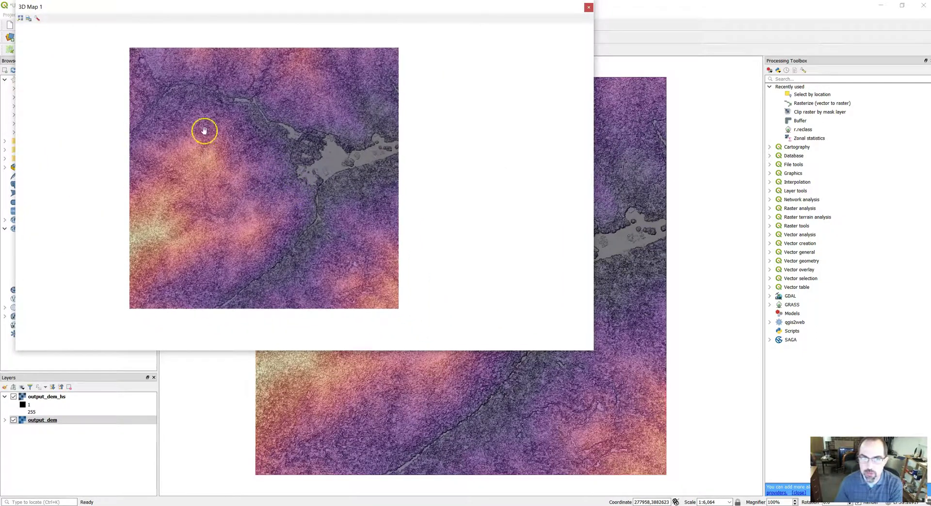
# Step: Choose output_dem as the terrain elevation in the 3D configuration
pyautogui.click(37, 19)
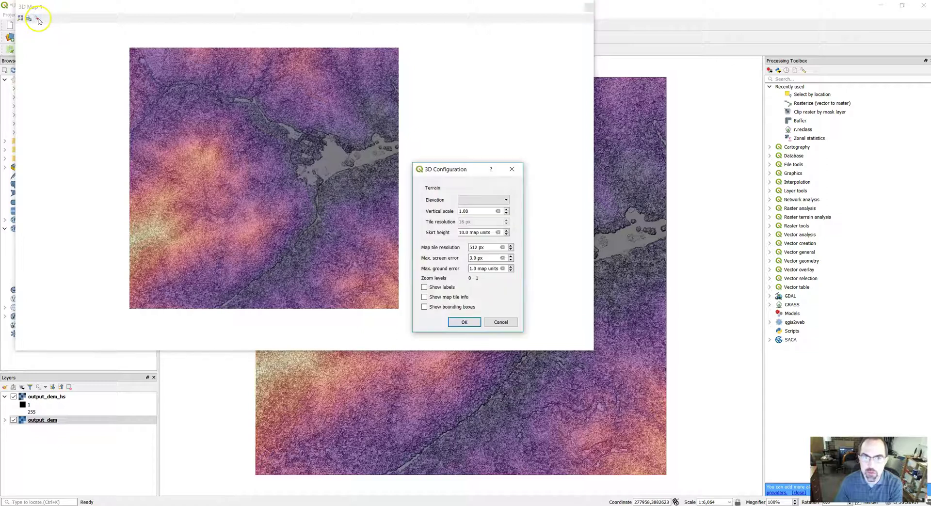
pyautogui.click(492, 202)
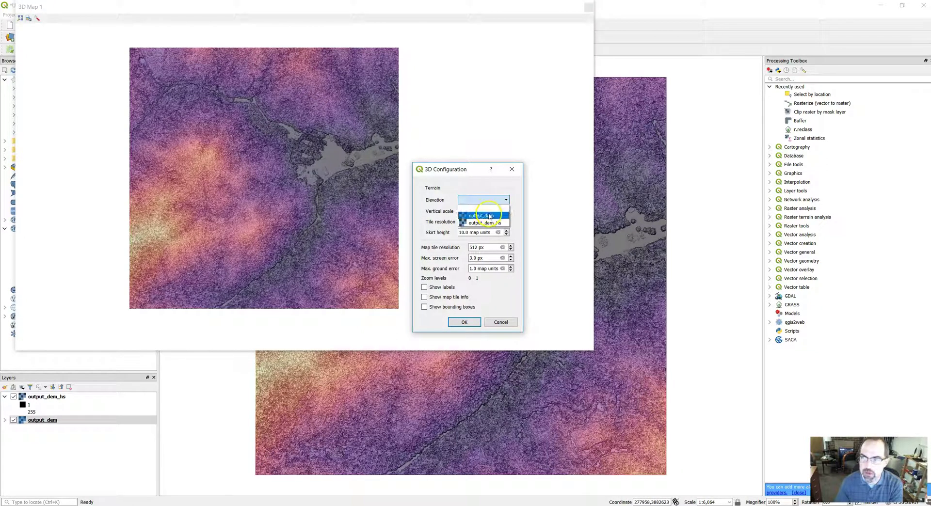
pyautogui.click(482, 216)
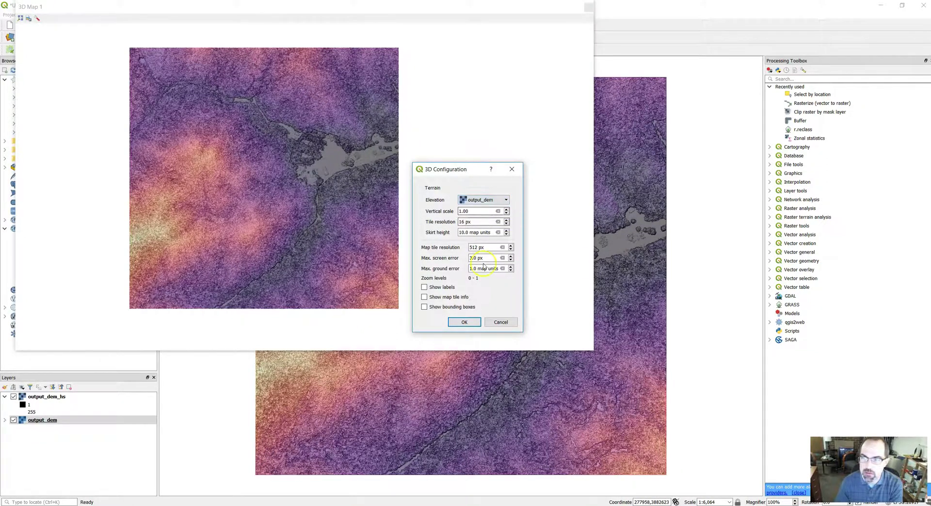
# Step: Confirm the output_dem terrain and pan, zoom and tilt to inspect the raised ridges and valley
pyautogui.click(468, 322)
pyautogui.moveTo(381, 191); pyautogui.dragTo(419, 179)
pyautogui.scroll(-3, 419, 179)
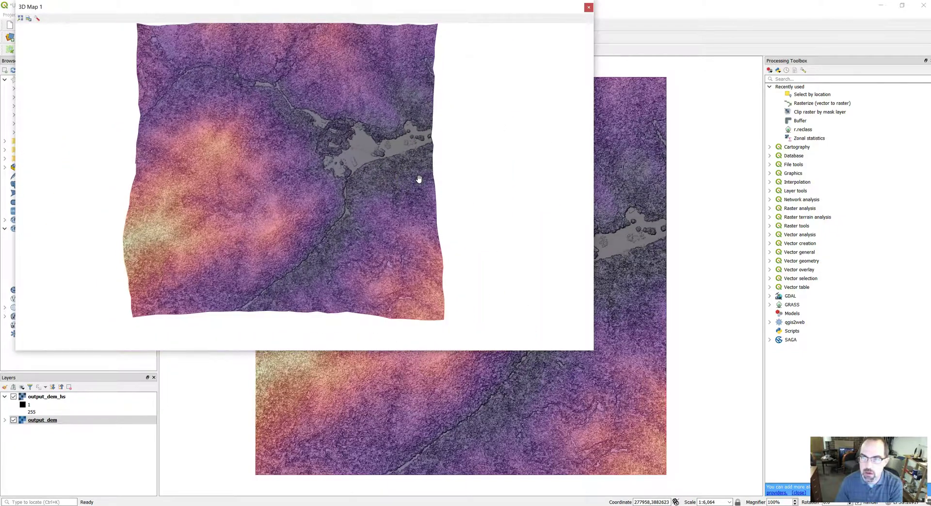
pyautogui.moveTo(416, 214); pyautogui.dragTo(396, 240)
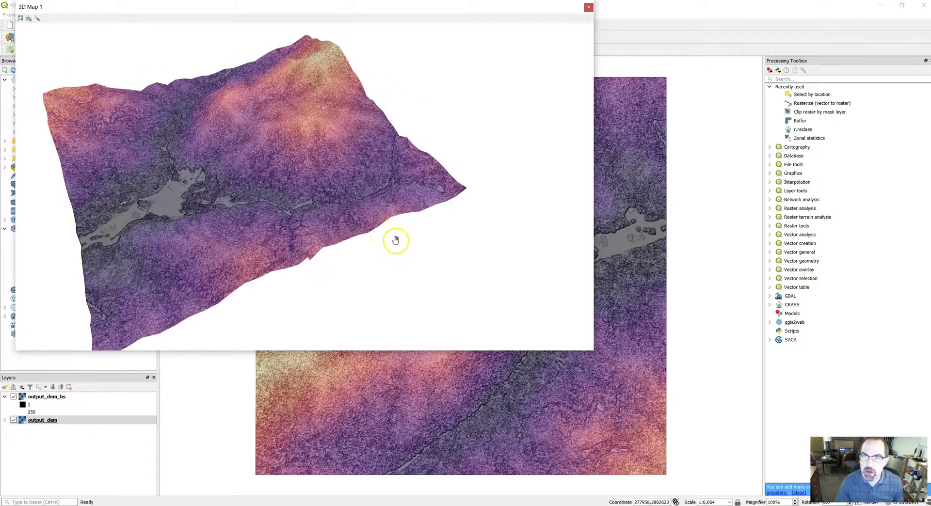
pyautogui.moveTo(313, 199); pyautogui.dragTo(365, 179)
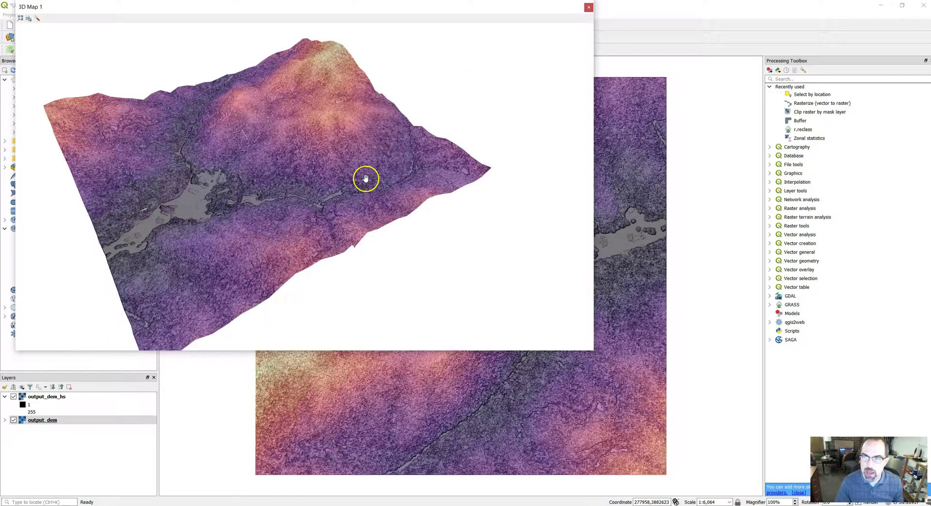
pyautogui.moveTo(277, 162); pyautogui.dragTo(383, 188)
pyautogui.scroll(5, 384, 204)
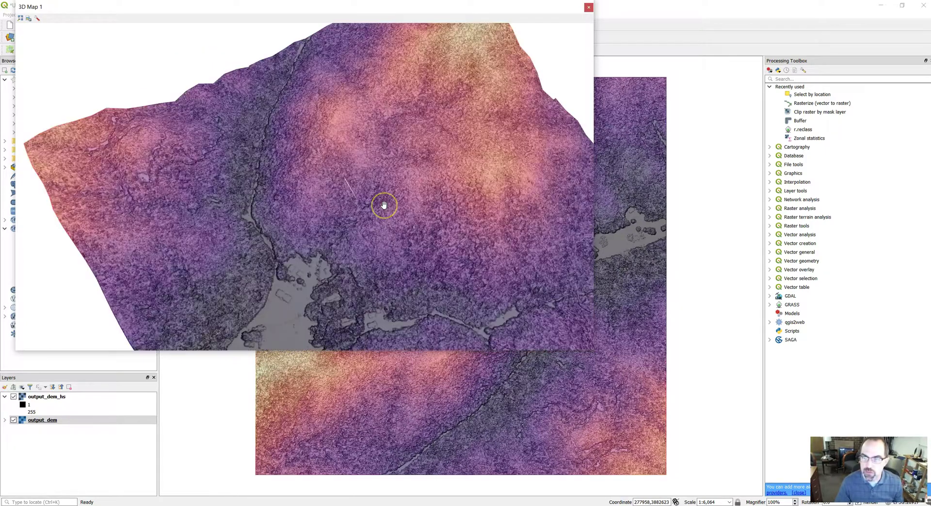
pyautogui.scroll(-5, 384, 204)
pyautogui.scroll(3, 384, 204)
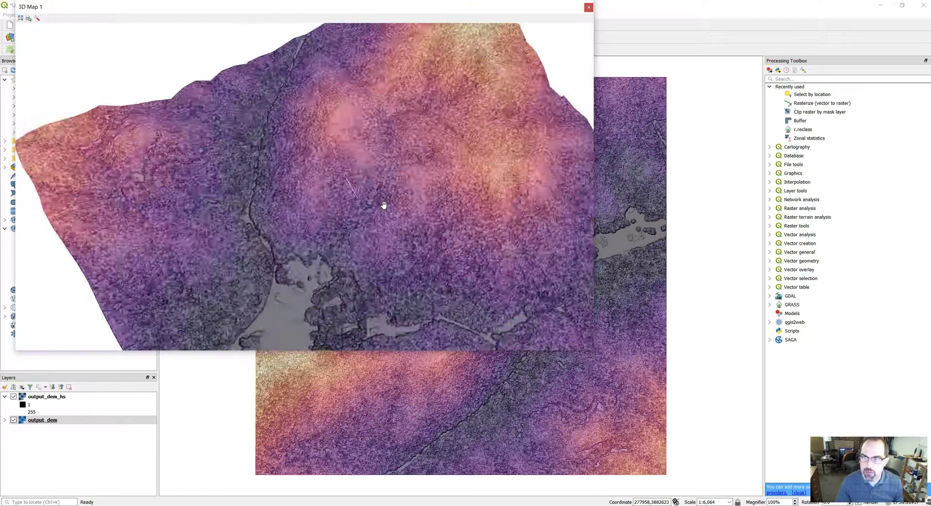
pyautogui.moveTo(384, 203); pyautogui.dragTo(382, 200)
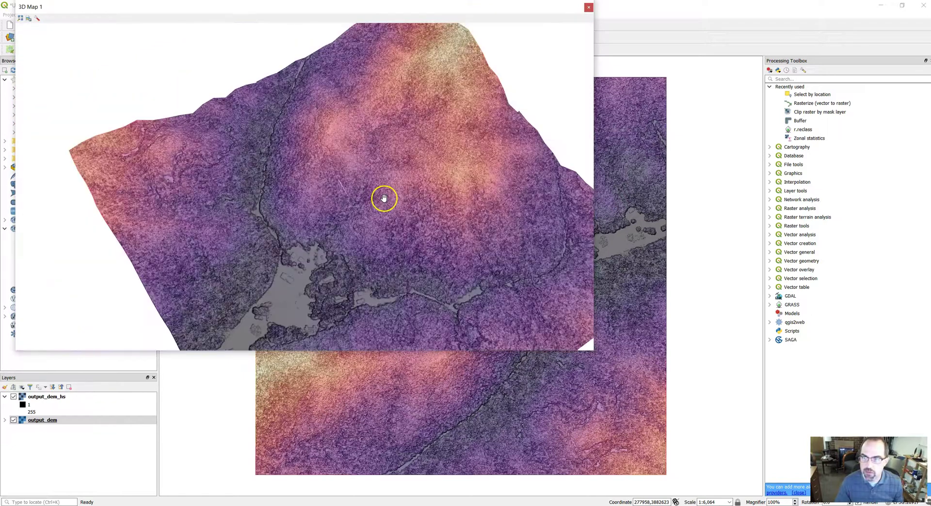
# Step: Close the 3D map and load Coweeta_bldg.geojson as a vector layer
pyautogui.click(588, 8)
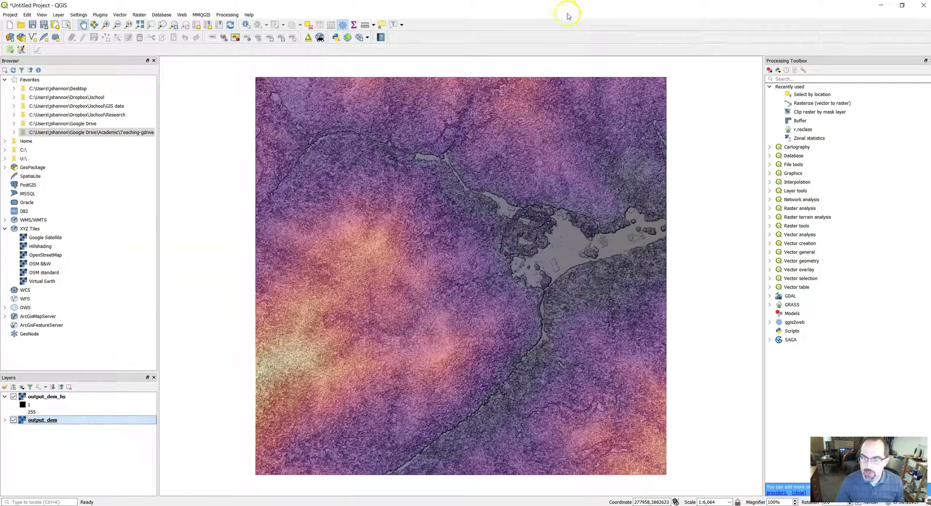
pyautogui.click(12, 38)
pyautogui.click(317, 168)
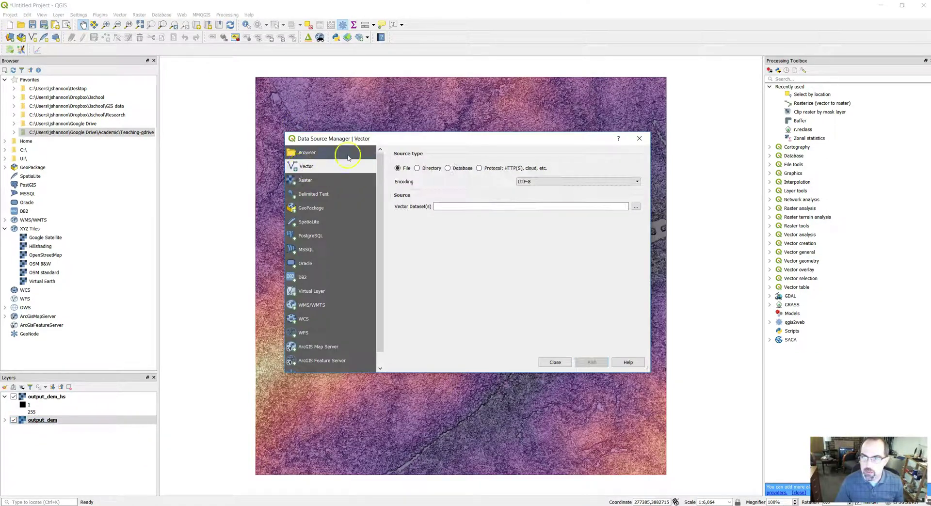
pyautogui.click(636, 208)
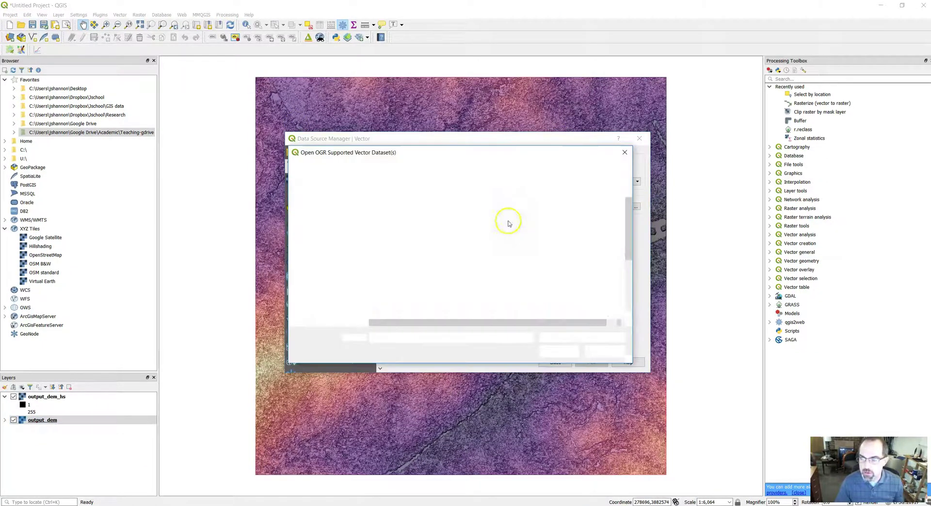
pyautogui.doubleClick(432, 239)
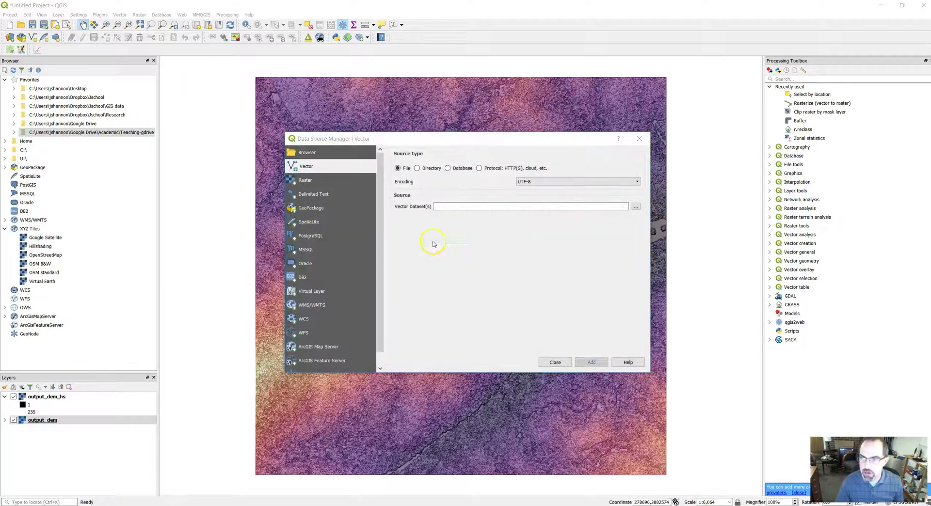
pyautogui.click(592, 363)
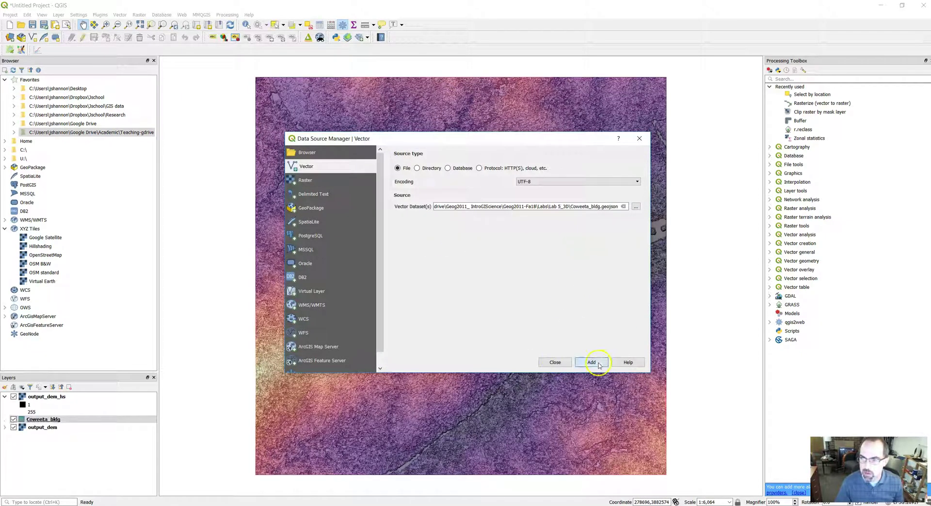
pyautogui.click(555, 362)
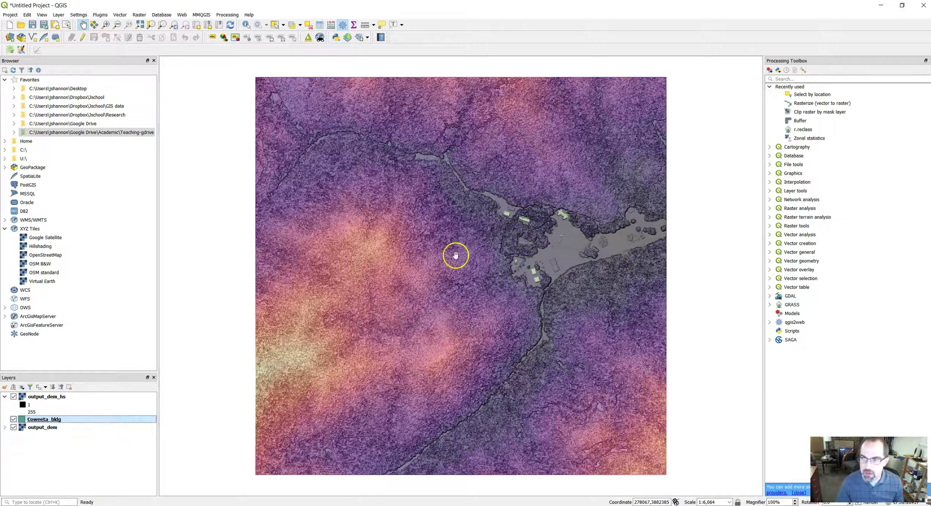
# Step: Enable the Coweeta_bldg 3D renderer with height 2.00 and extrusion 16.00
pyautogui.rightClick(57, 420)
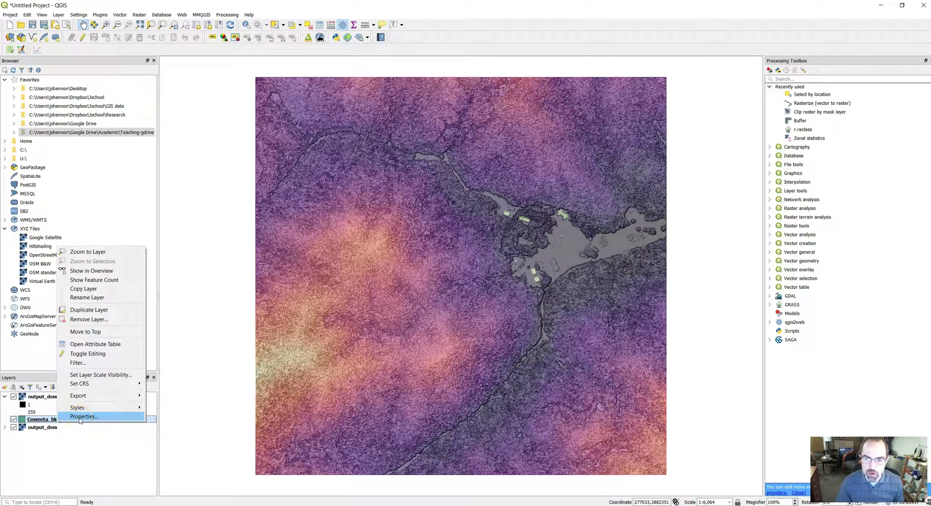
pyautogui.click(80, 417)
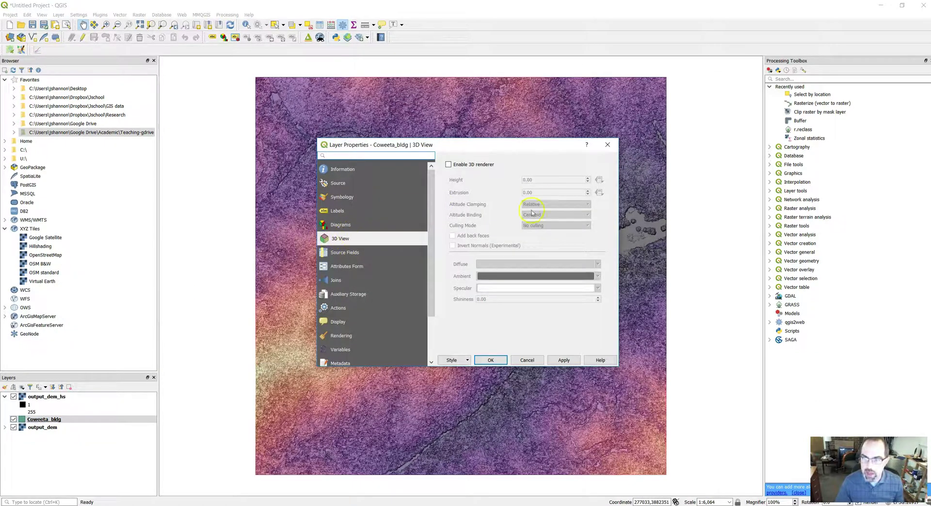
pyautogui.click(448, 165)
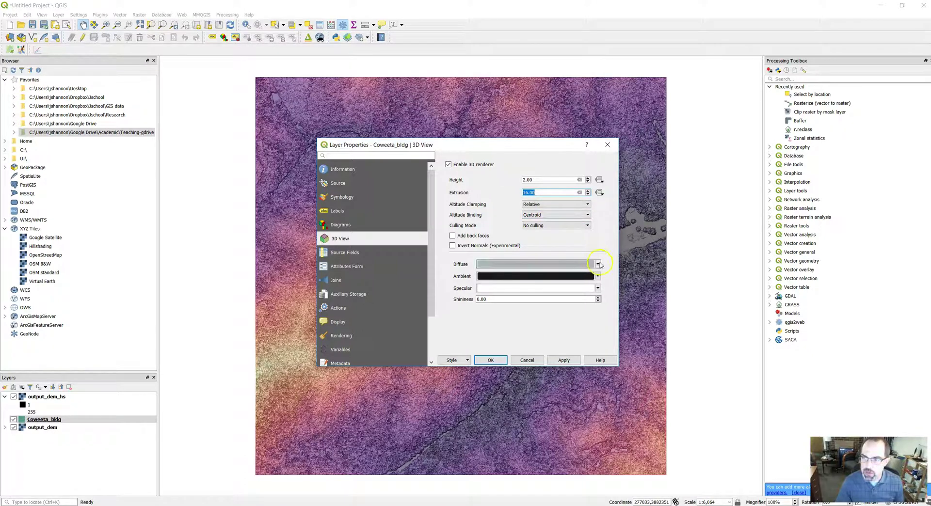
pyautogui.click(491, 361)
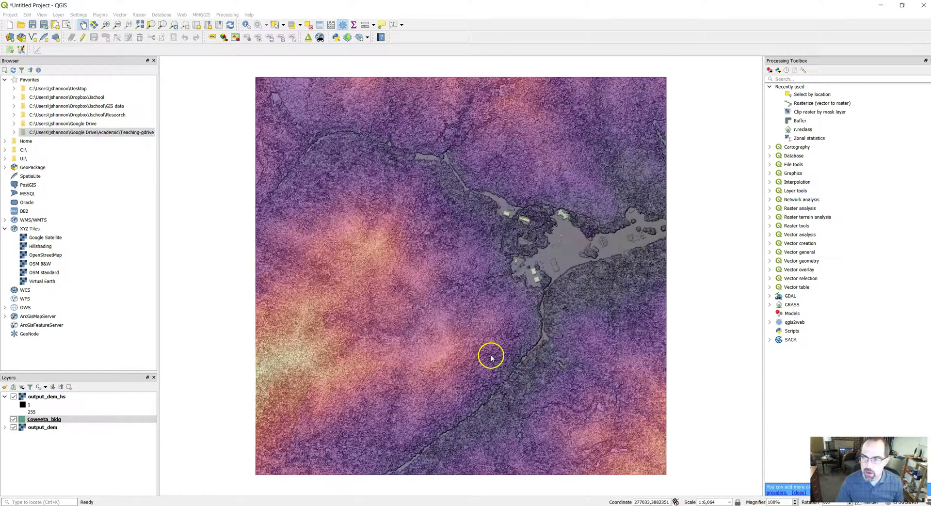
# Step: Open a new 3D map view, widen and heighten it, then zoom, pan and tilt obliquely
pyautogui.click(42, 15)
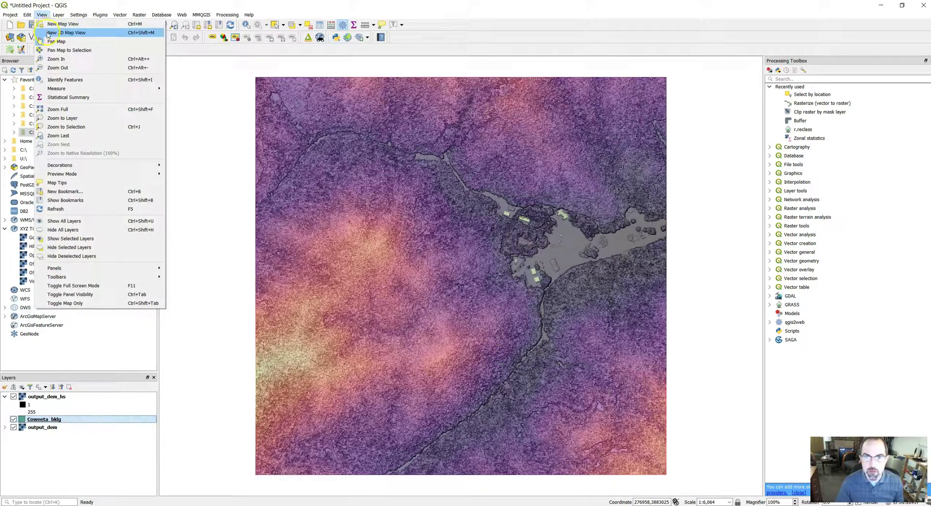
pyautogui.click(66, 33)
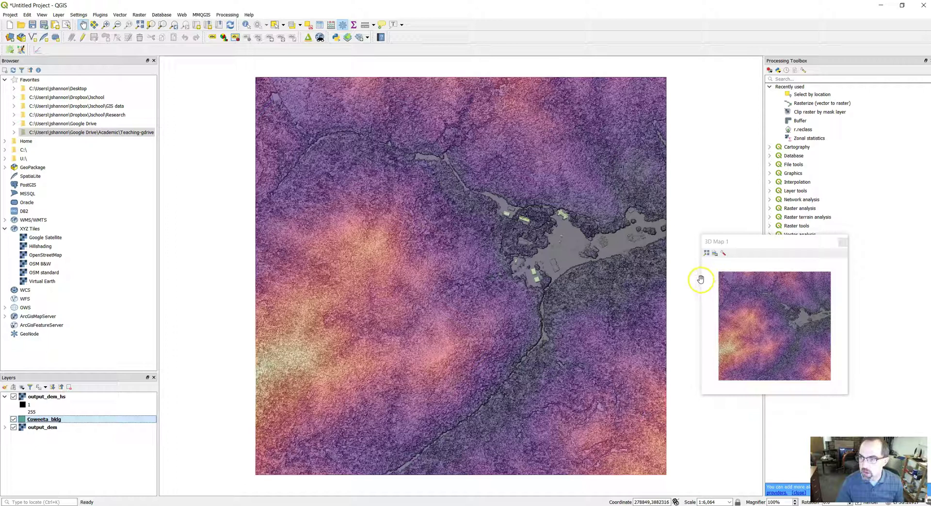
pyautogui.moveTo(701, 279); pyautogui.dragTo(219, 280)
pyautogui.moveTo(383, 237); pyautogui.dragTo(375, 14)
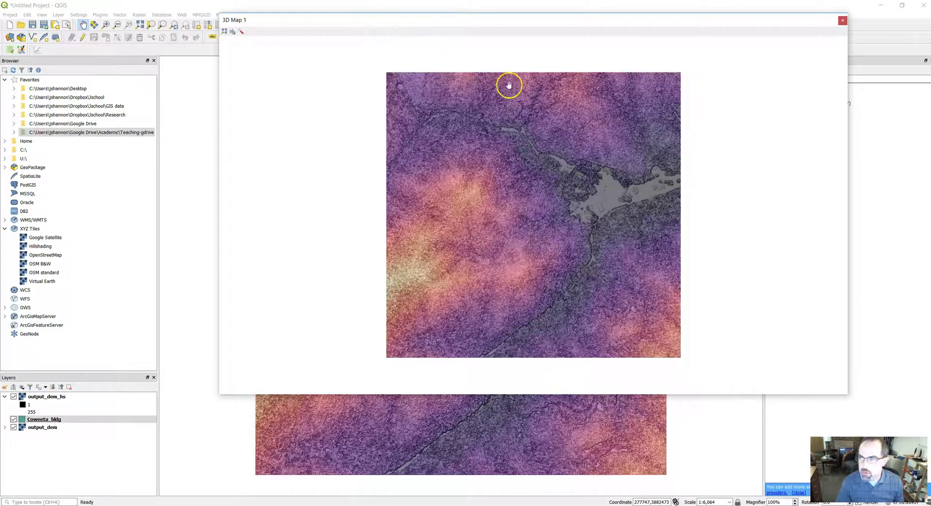
pyautogui.scroll(3, 594, 209)
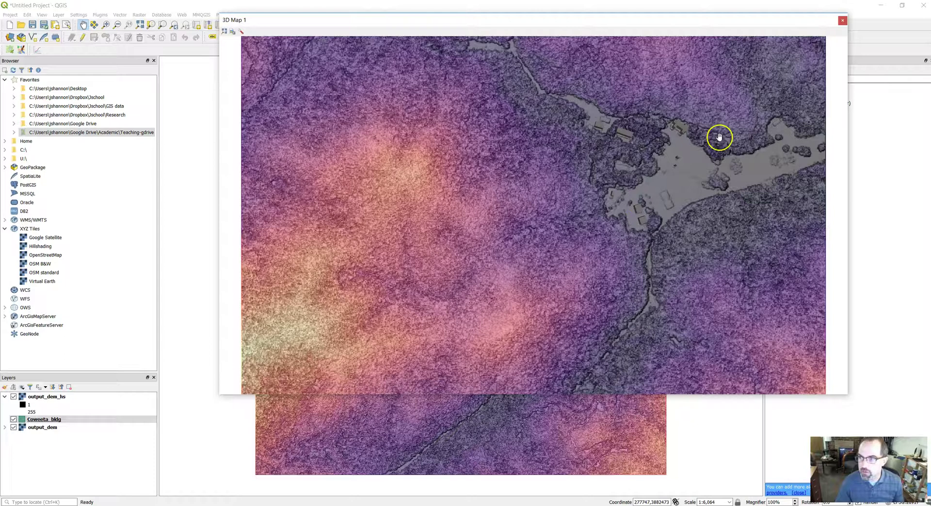
pyautogui.moveTo(551, 164); pyautogui.dragTo(519, 148)
pyautogui.moveTo(625, 224); pyautogui.dragTo(492, 216, button='middle')
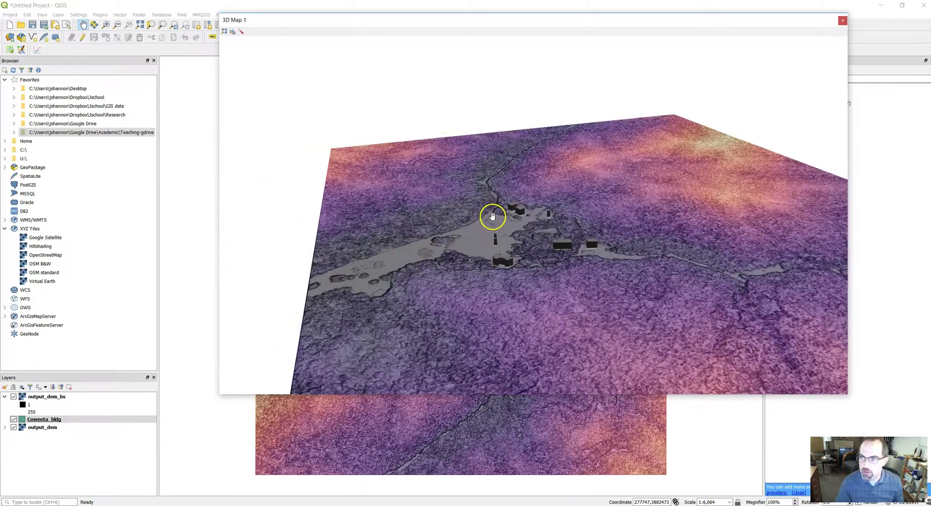
# Step: Set the 3D terrain elevation to output_dem, zoom to full extent, then pan and rotate
pyautogui.click(242, 33)
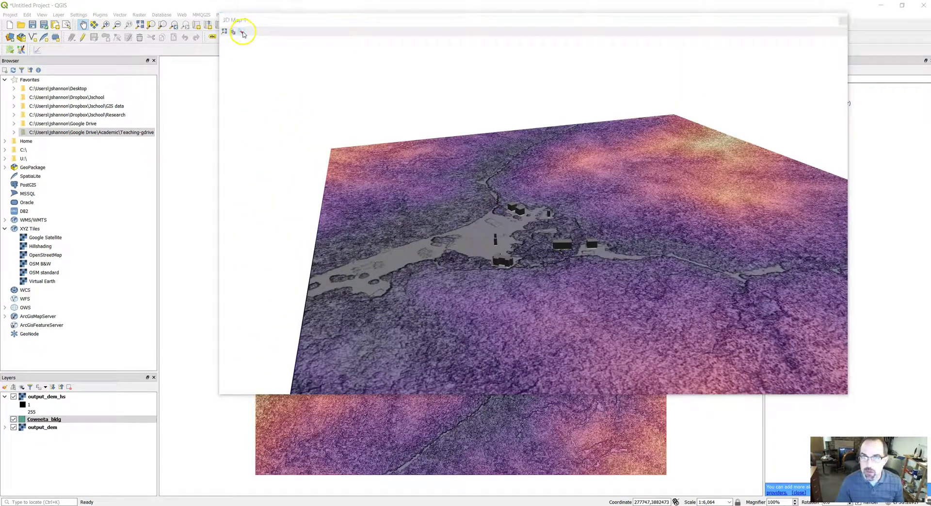
pyautogui.click(484, 201)
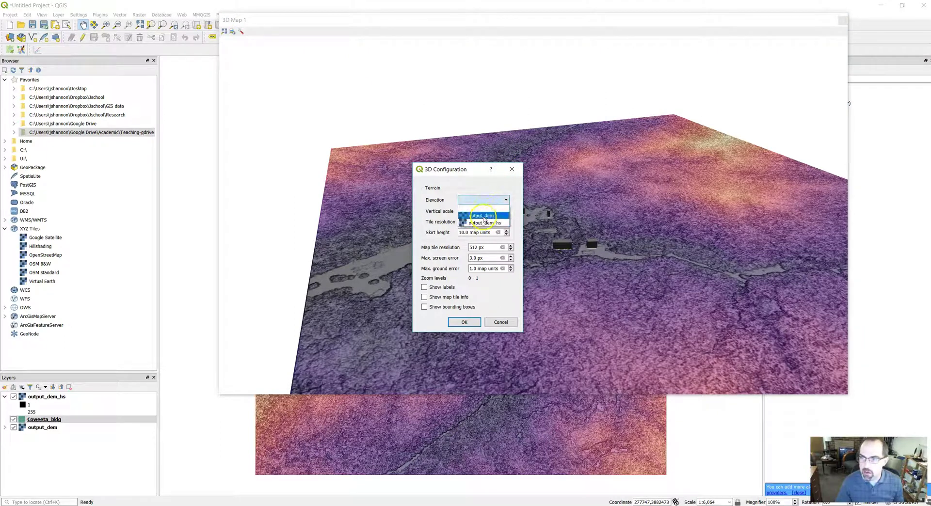
pyautogui.click(484, 216)
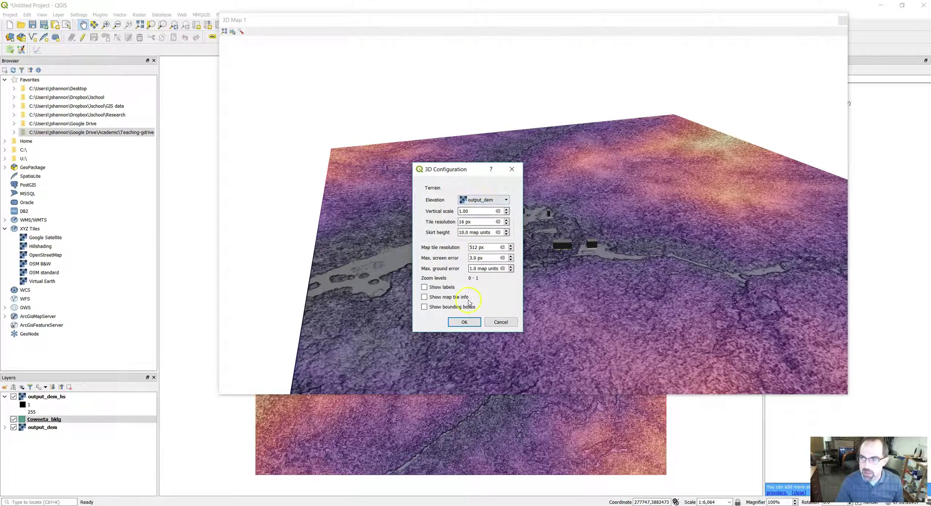
pyautogui.click(470, 327)
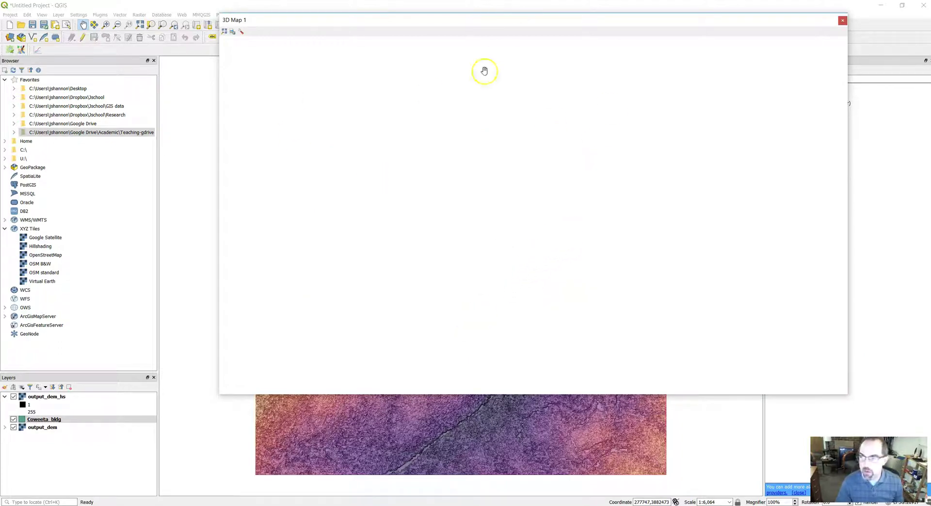
pyautogui.click(224, 32)
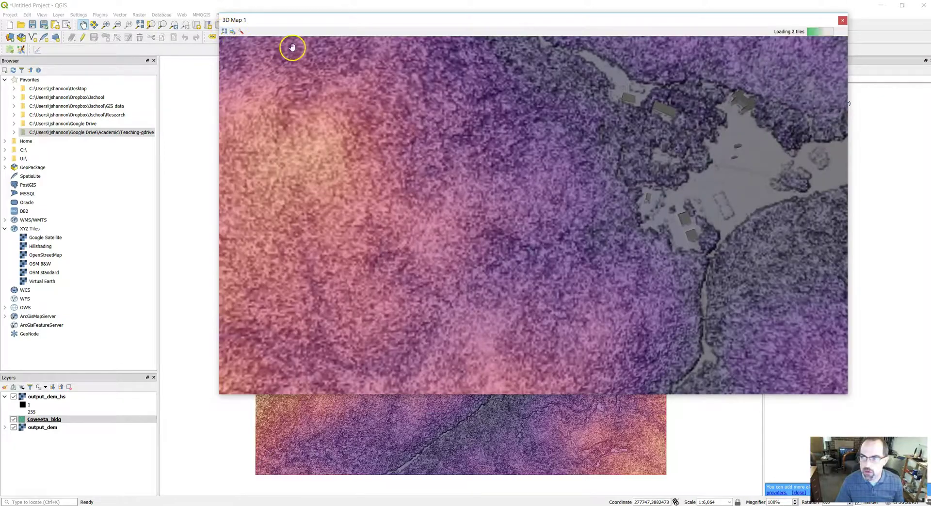
pyautogui.moveTo(721, 226); pyautogui.dragTo(527, 194)
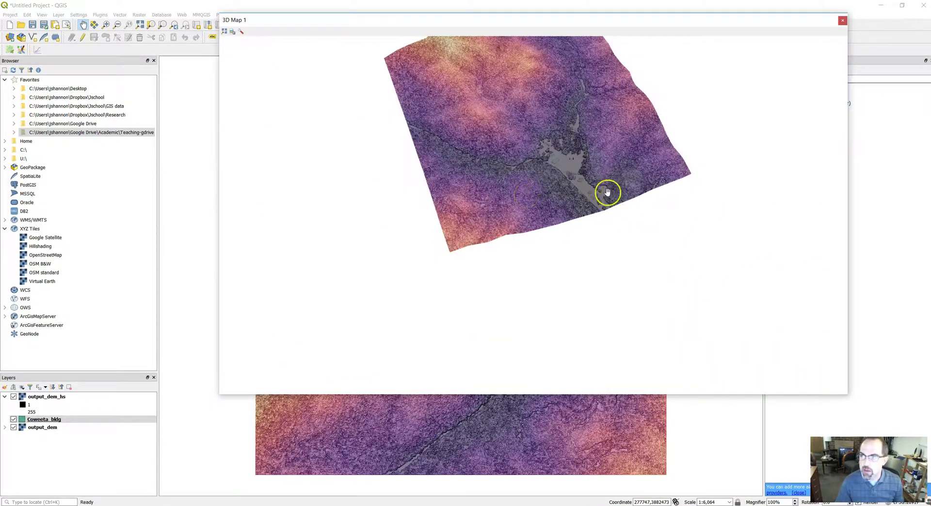
pyautogui.moveTo(605, 193); pyautogui.dragTo(486, 250)
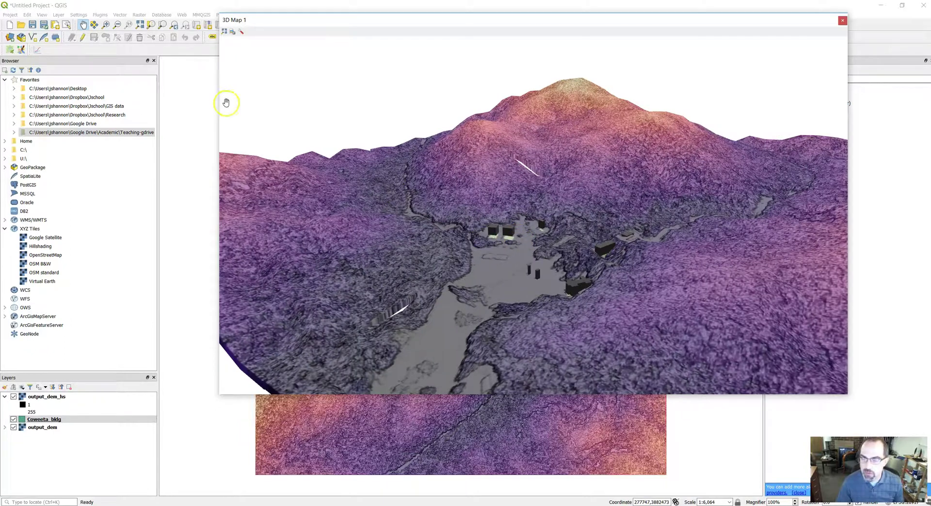
# Step: Give Coweeta_bldg a 3D height of -5 and extrusion of 19, and apply
pyautogui.rightClick(53, 419)
pyautogui.click(78, 412)
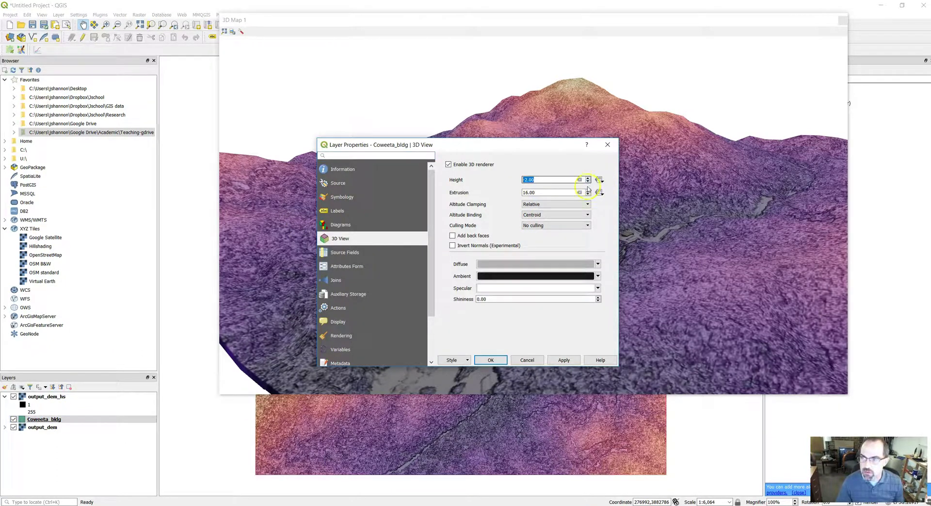
pyautogui.click(563, 360)
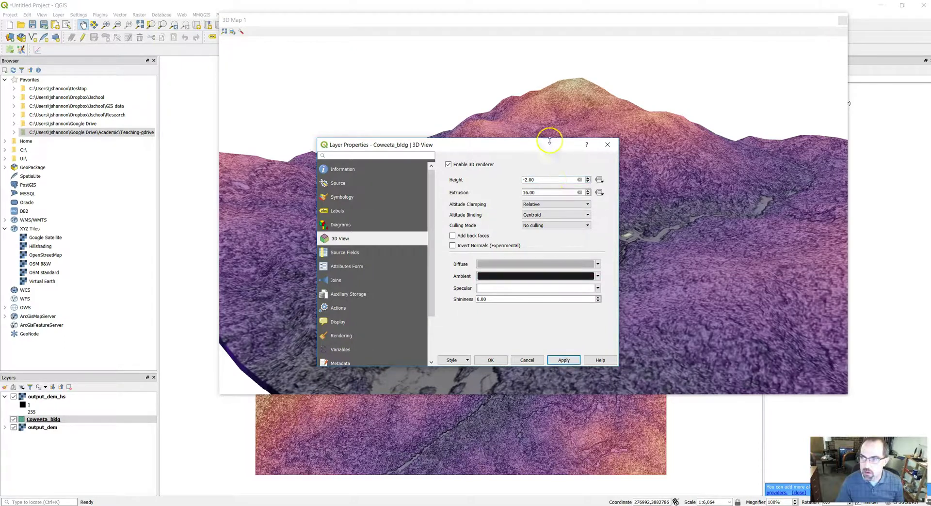
pyautogui.moveTo(550, 140); pyautogui.dragTo(318, 202)
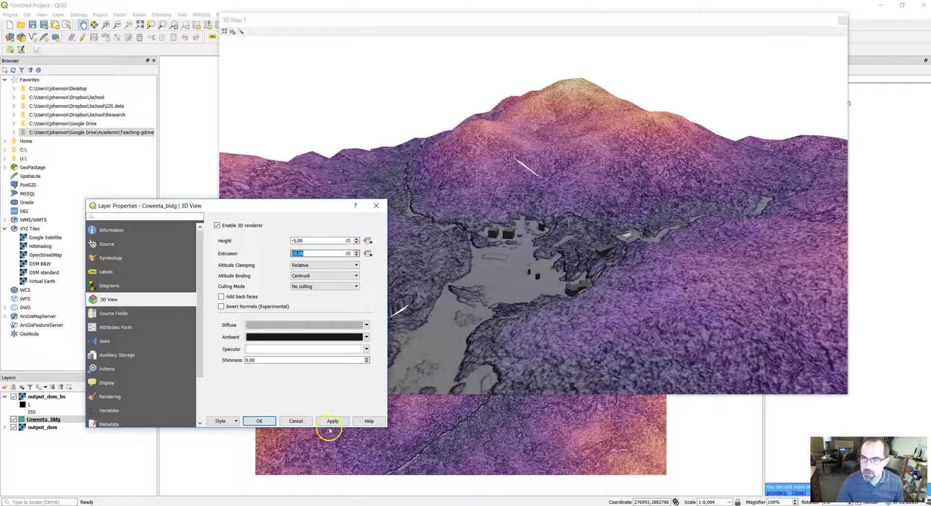
pyautogui.click(333, 421)
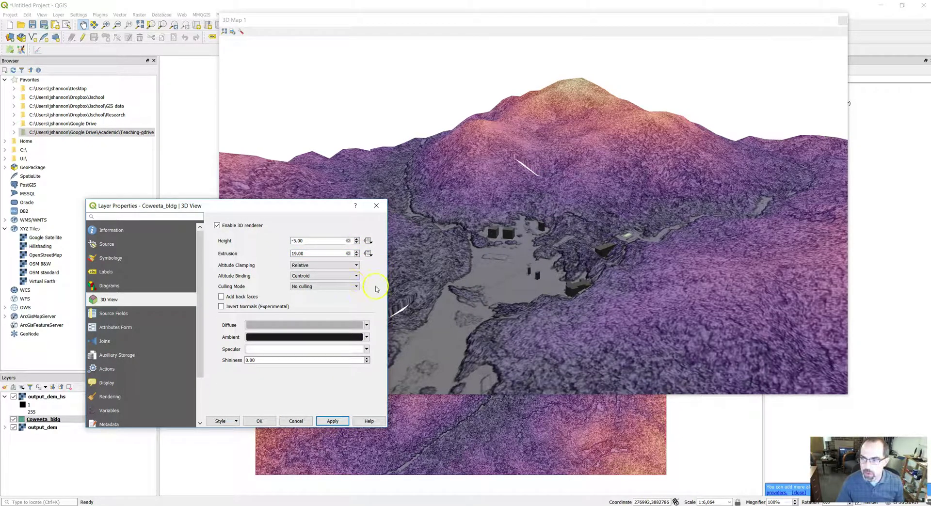
# Step: Give the Coweeta_bldg buildings a red ambient colour and a near-black diffuse colour, applying both
pyautogui.click(368, 338)
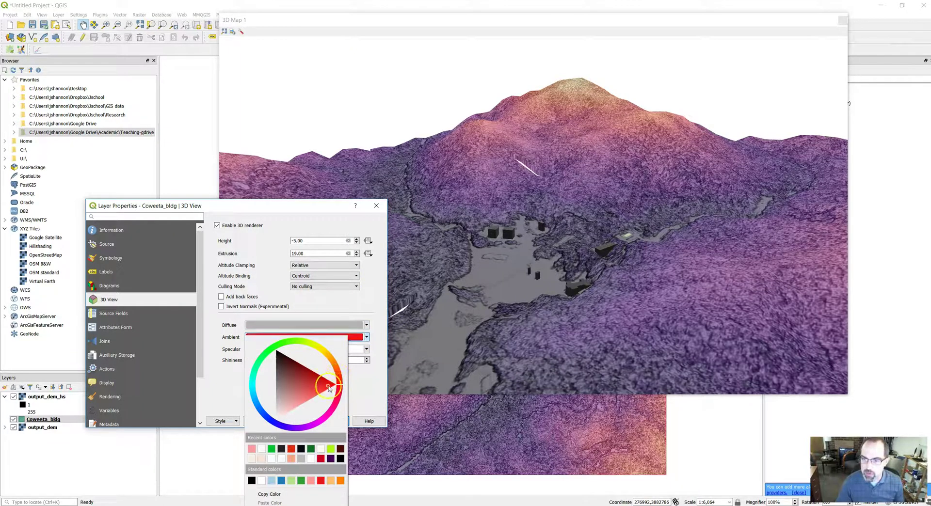
pyautogui.click(339, 415)
pyautogui.click(333, 421)
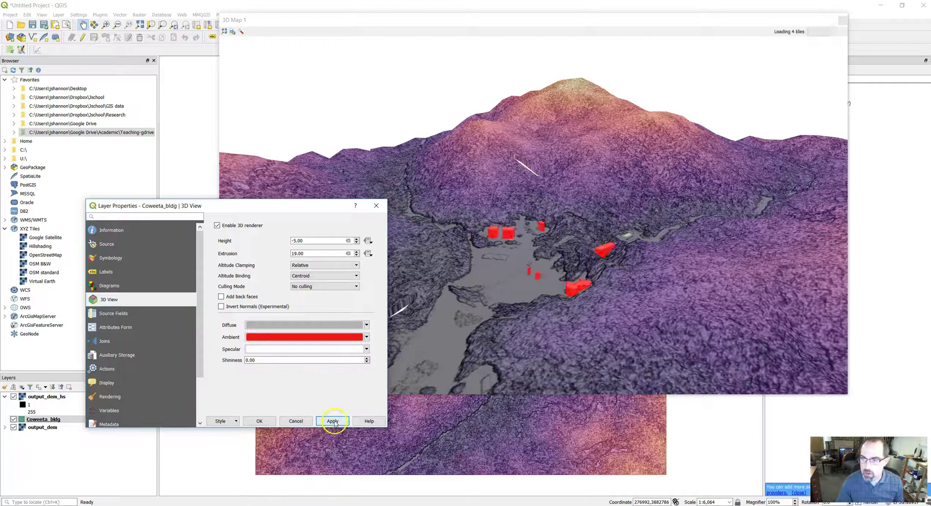
pyautogui.click(367, 325)
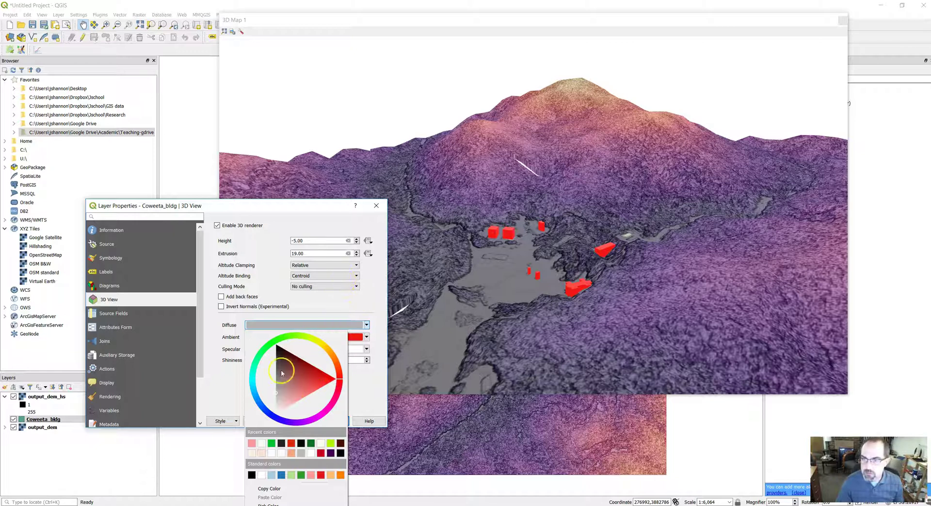
pyautogui.moveTo(295, 369); pyautogui.dragTo(281, 357)
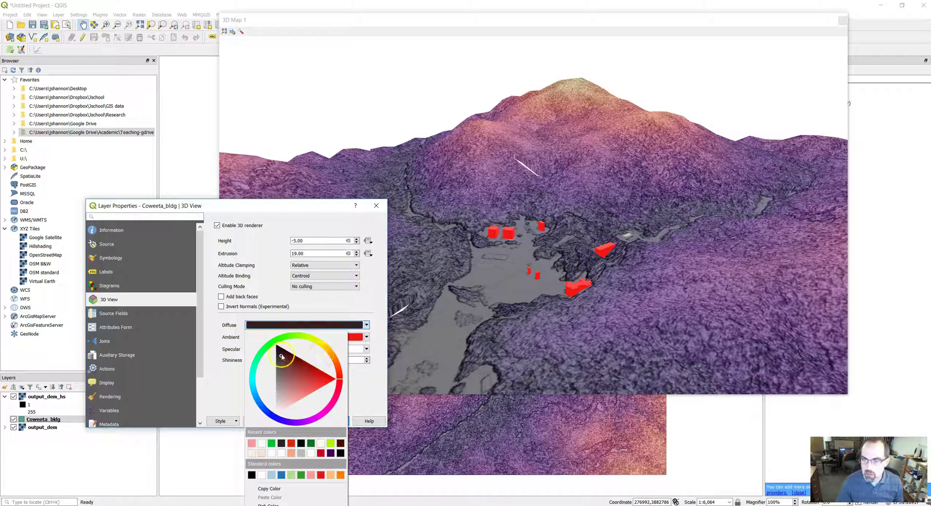
pyautogui.click(367, 416)
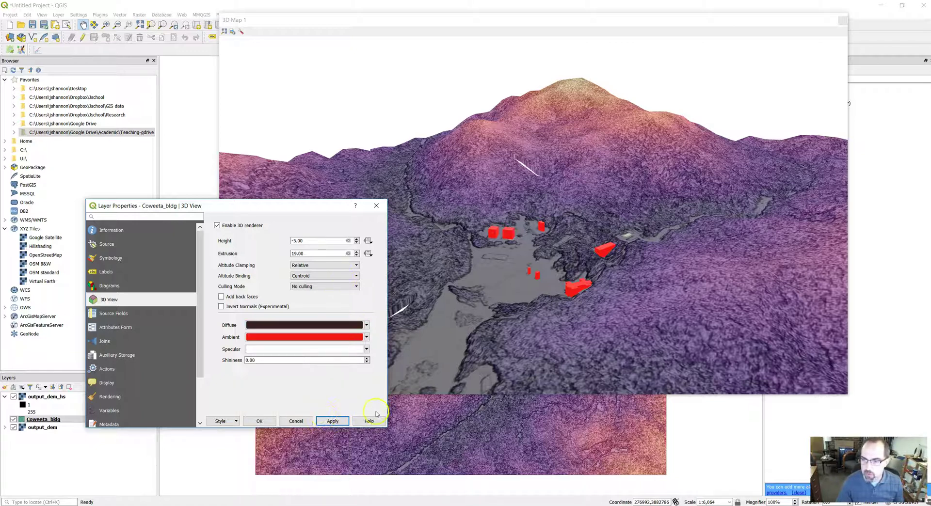
pyautogui.click(331, 421)
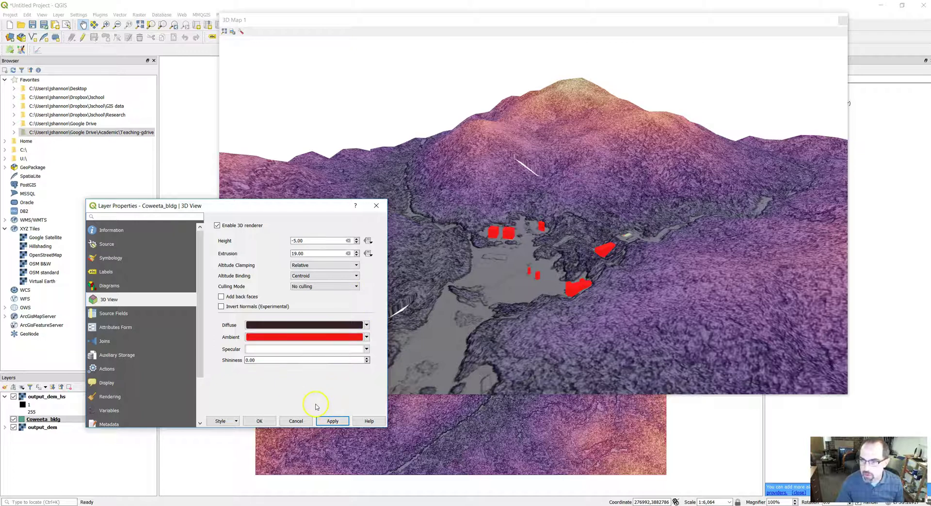
# Step: Close the Coweeta_bldg properties with OK, then zoom out and rotate 3D Map 1 to frame the whole terrain
pyautogui.click(259, 421)
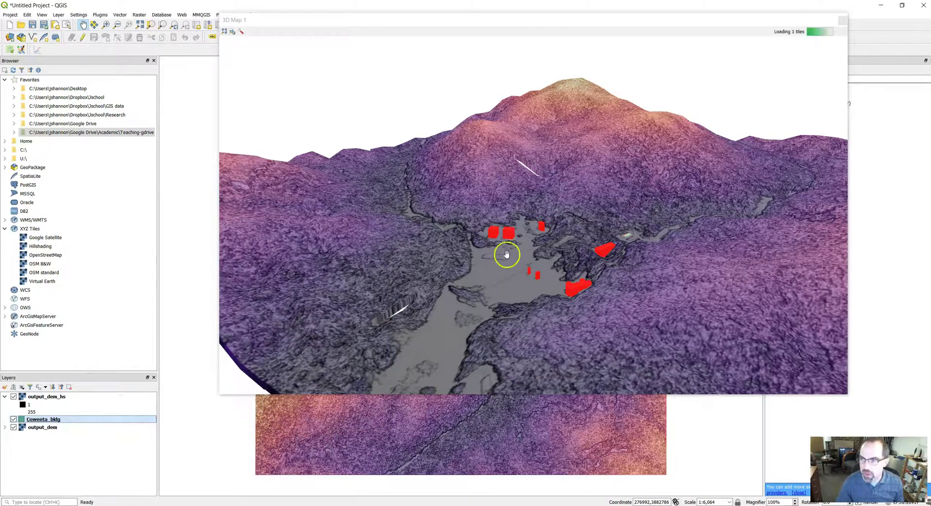
pyautogui.scroll(-3, 614, 245)
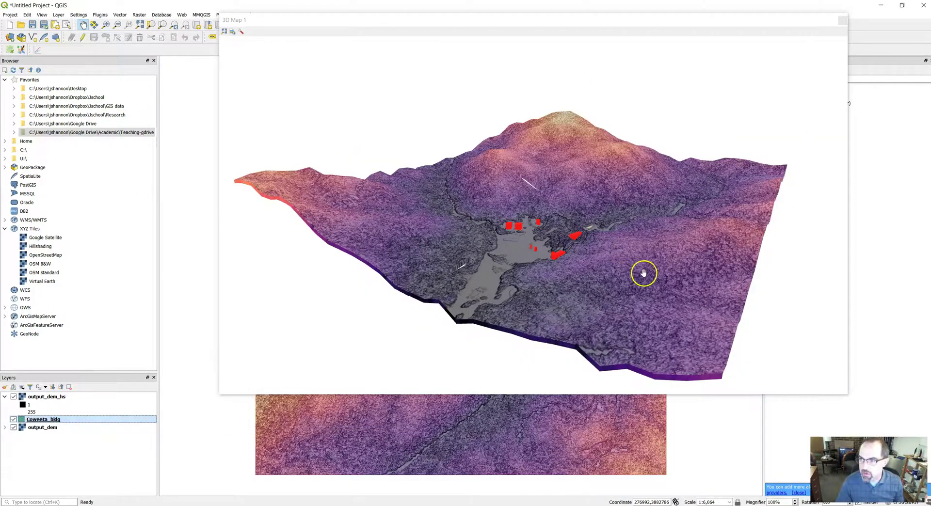
pyautogui.moveTo(642, 270); pyautogui.dragTo(604, 241, button='middle')
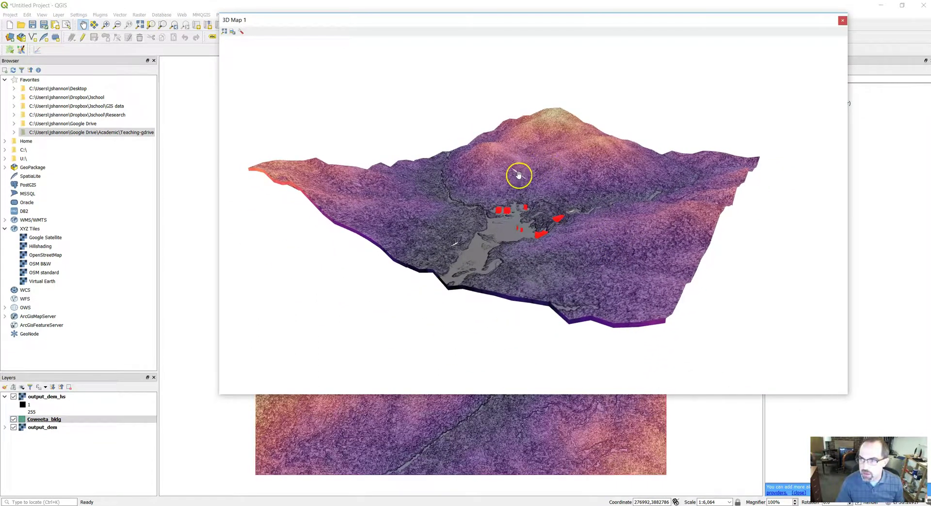
# Step: Reopen and confirm the 3D Map terrain configuration, then dismiss the QGIS crash report that appears
pyautogui.click(241, 32)
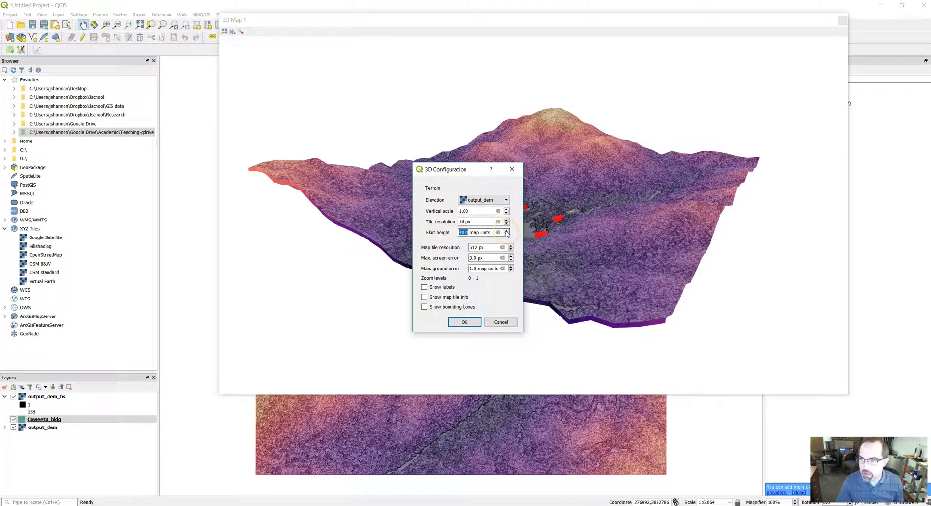
pyautogui.click(471, 322)
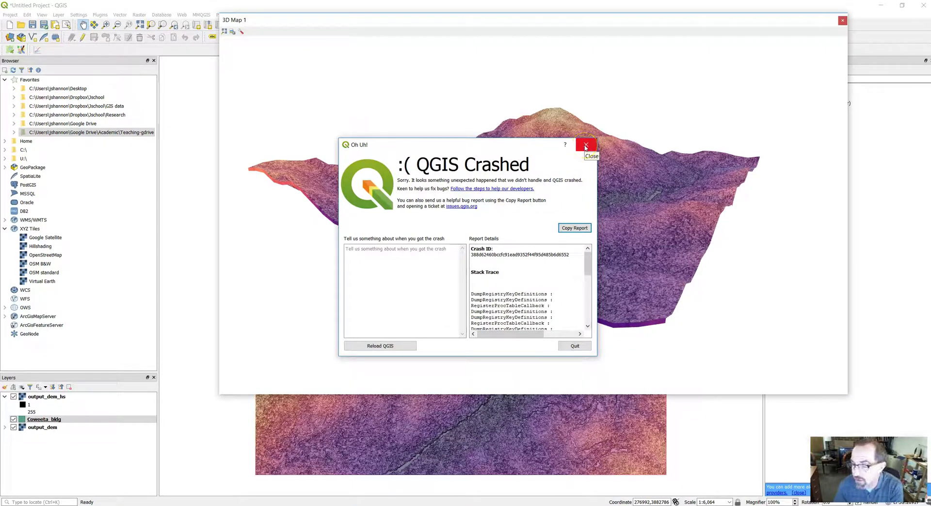
pyautogui.click(584, 167)
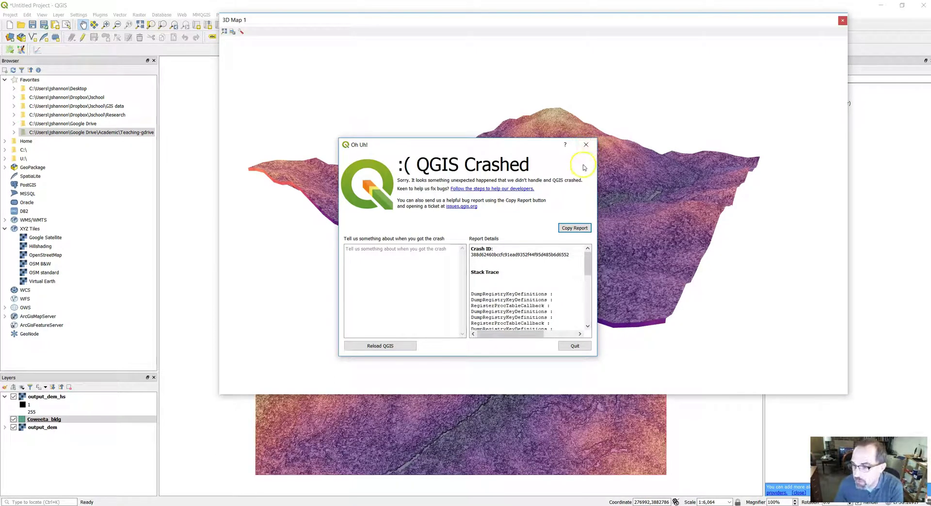